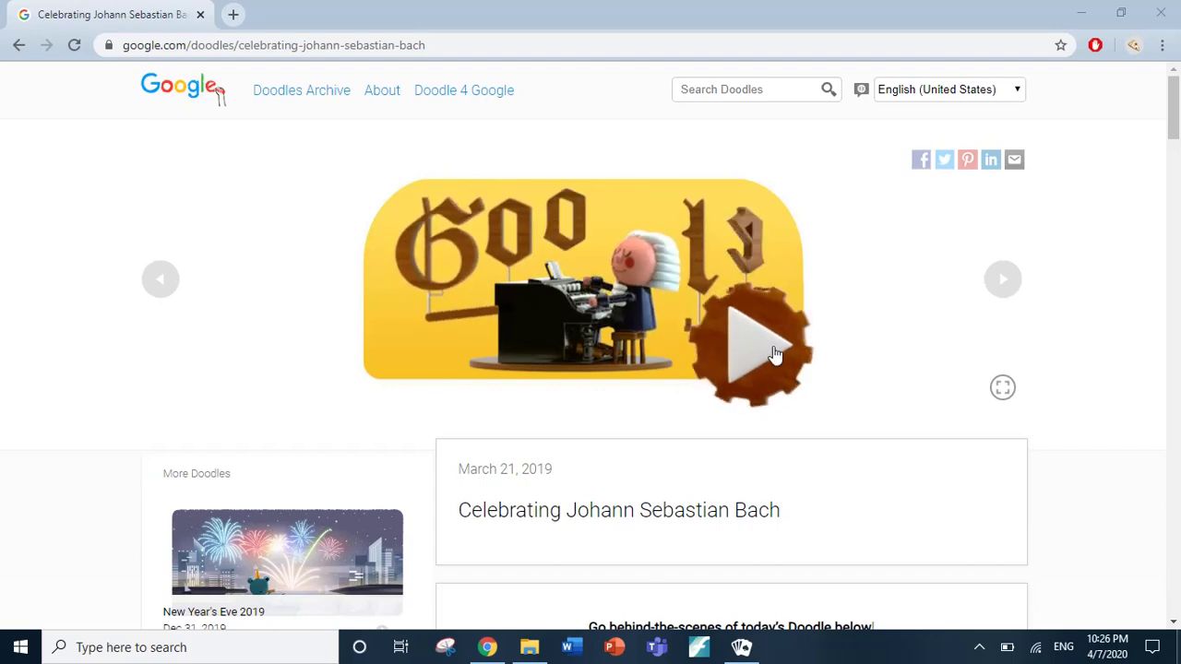
Start the Bach doodle, place a trial D note in the first measure, and clear the staff.
left_click(775, 355)
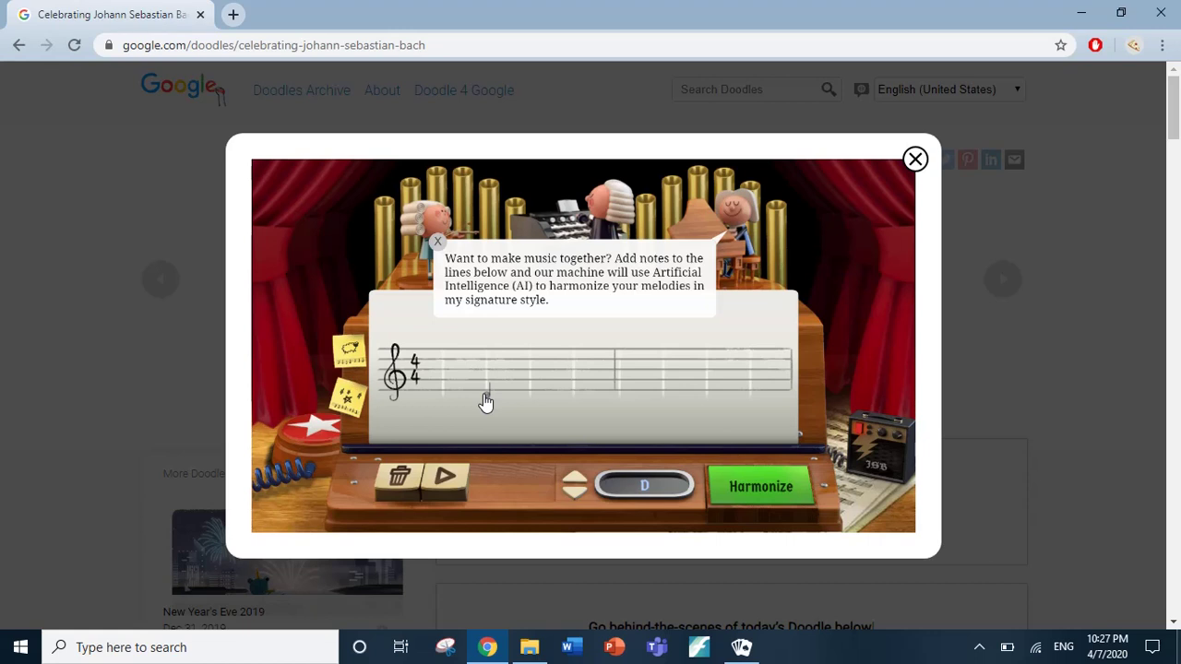
left_click(486, 402)
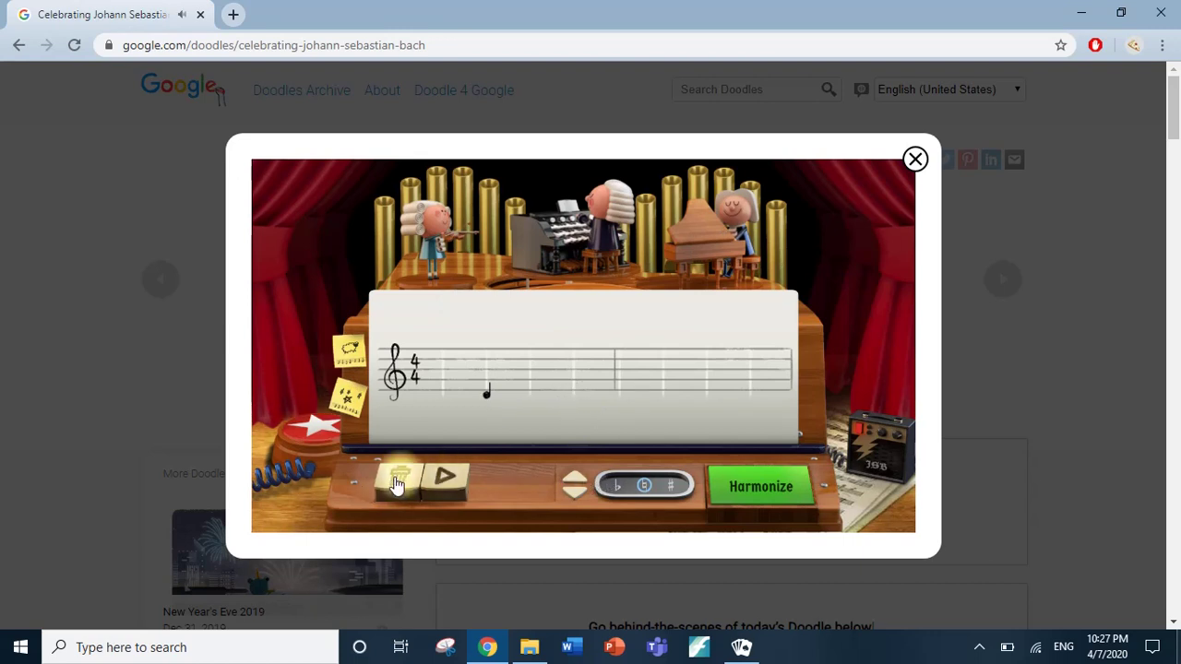
left_click(397, 477)
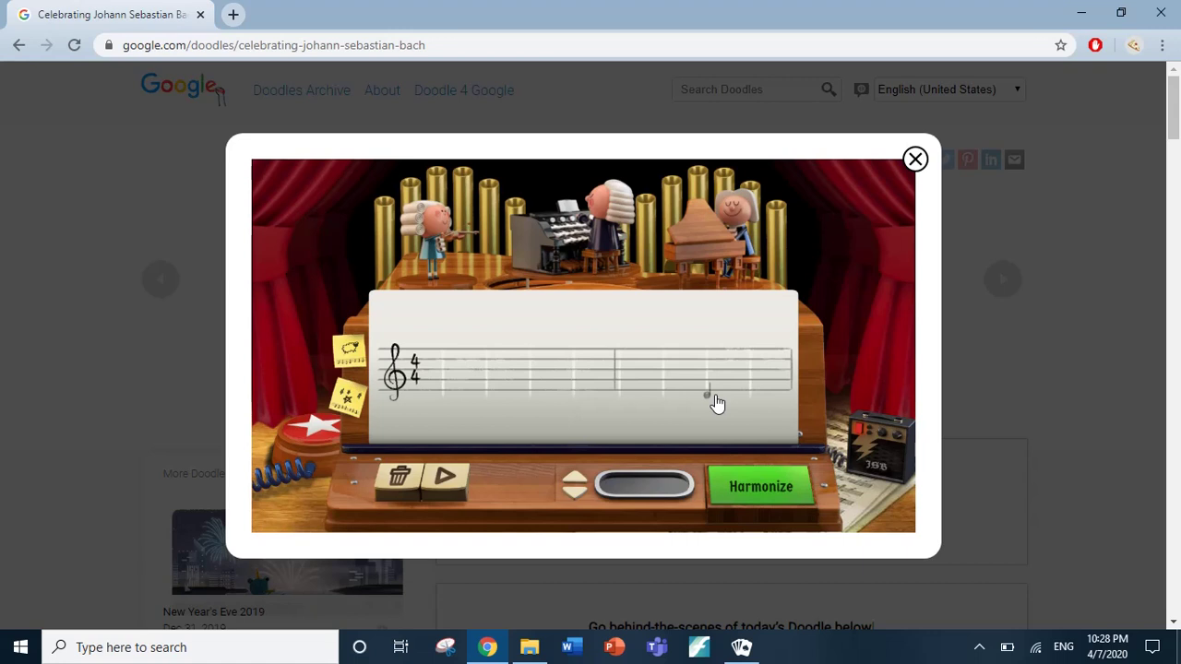
Fill the first measure with quarter notes B, A, D and E, and play the melody.
left_click(444, 377)
left_click(446, 376)
left_click(450, 374)
left_click(451, 375)
left_click(449, 377)
left_click(449, 379)
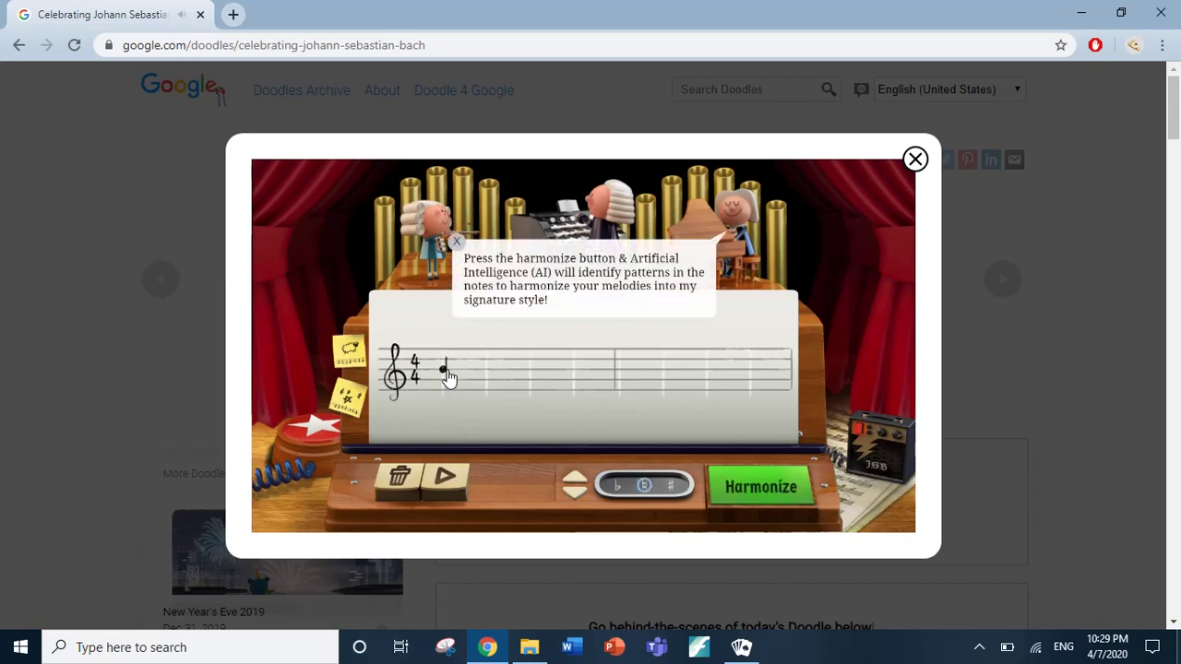
left_click(496, 380)
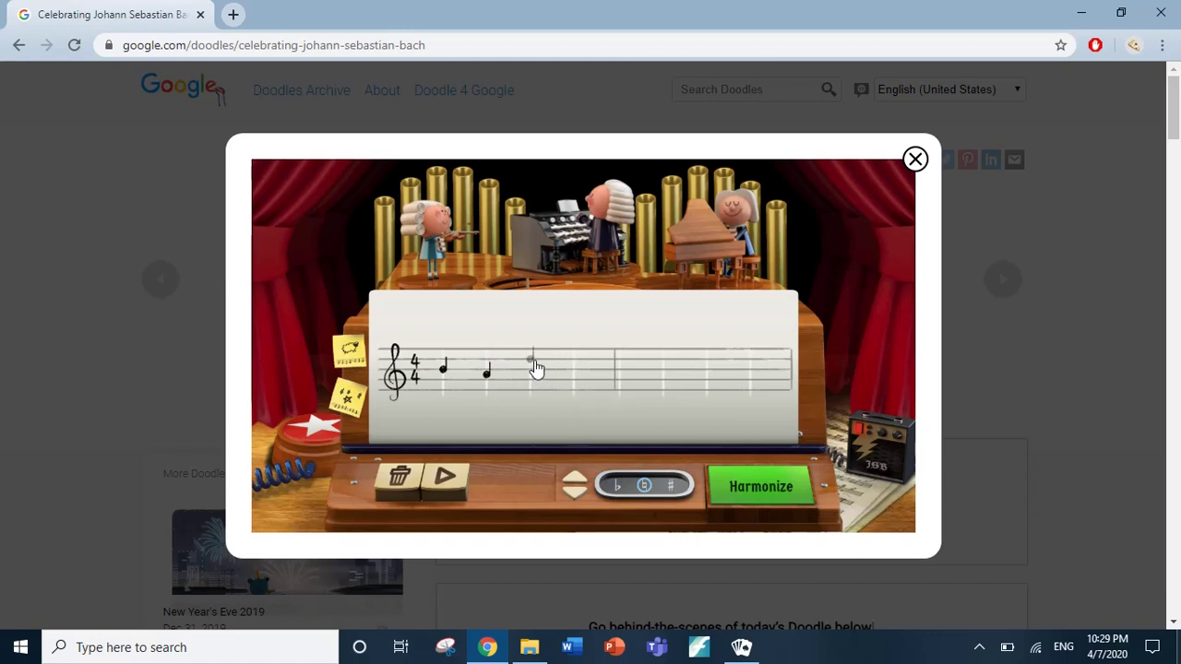
left_click(536, 368)
left_click(578, 364)
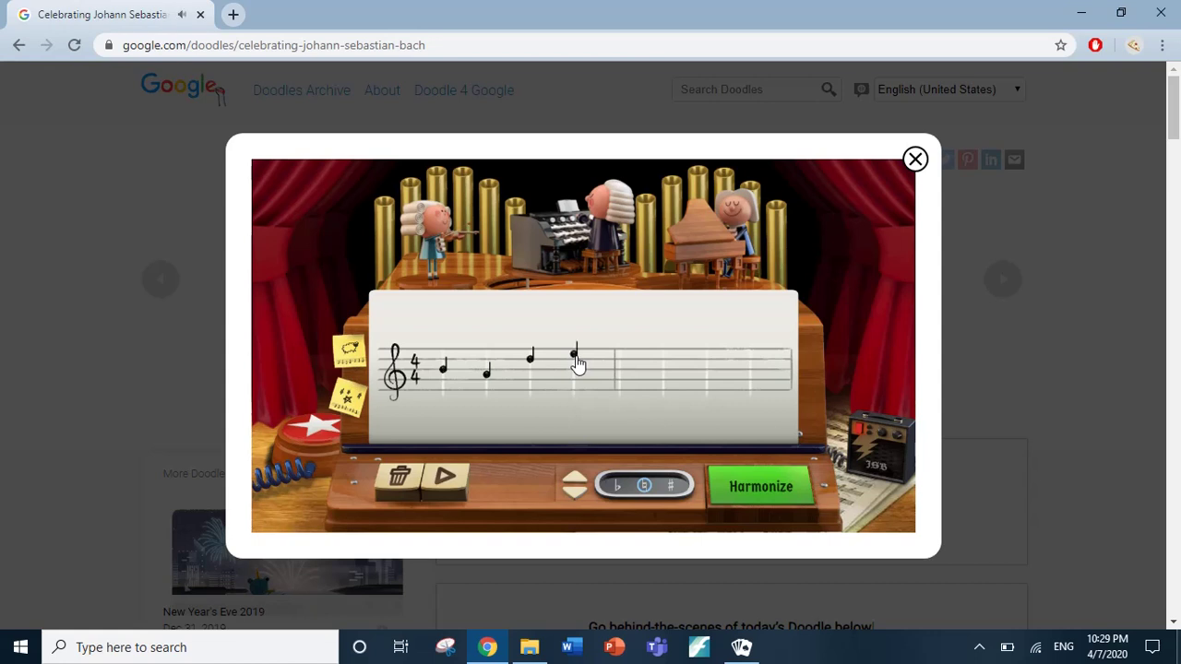
left_click(459, 486)
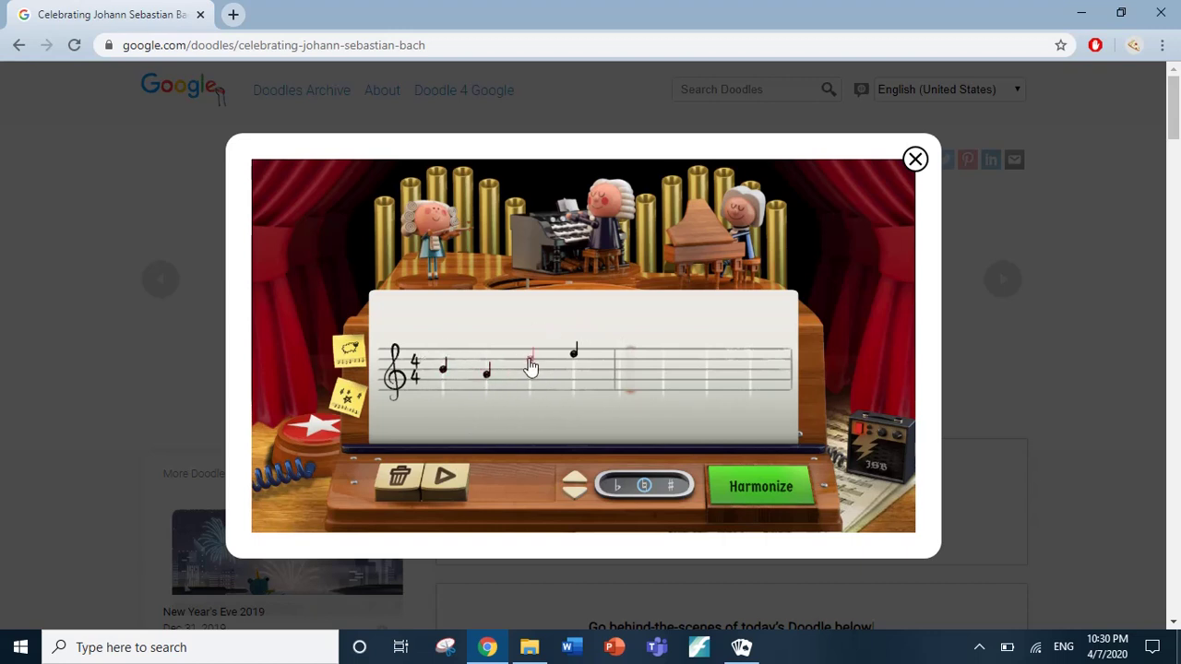
Add quarter notes C, D and E on the first three beats of the second measure, and play the melody.
left_click(588, 353)
left_click(622, 365)
left_click(665, 366)
left_click(711, 358)
left_click(442, 373)
left_click(447, 378)
left_click(452, 481)
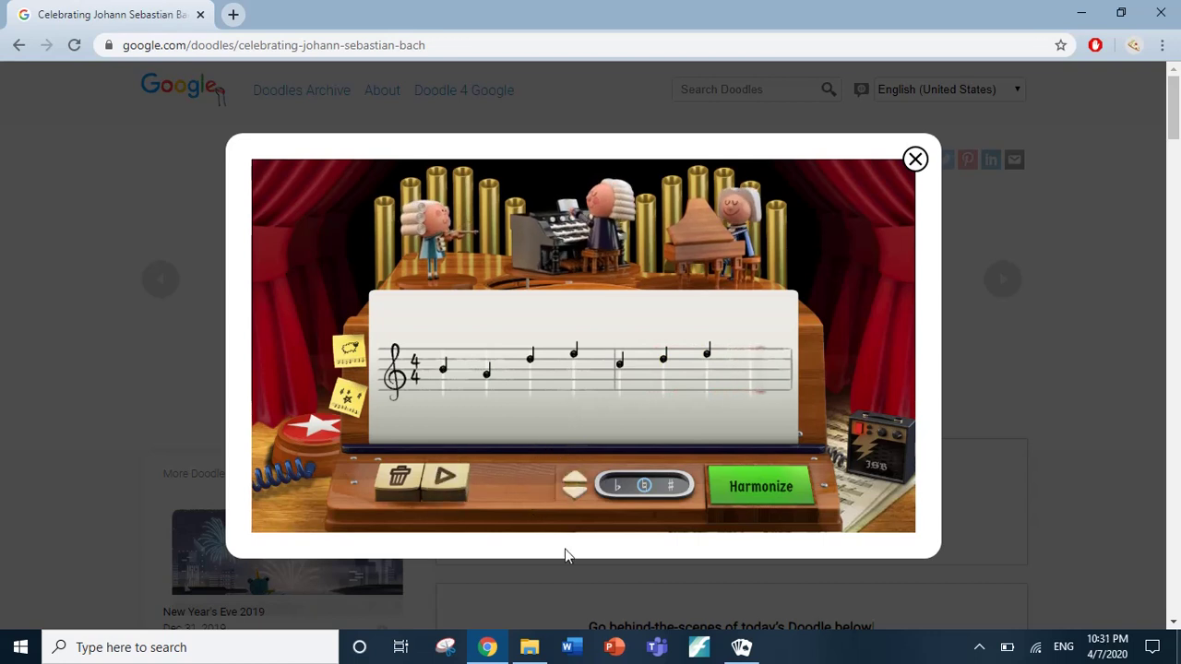
Set the tempo to 95 bpm and play the seven-note melody at that speed.
left_click(582, 499)
left_click(582, 499)
left_click(579, 481)
left_click(579, 481)
left_click(464, 490)
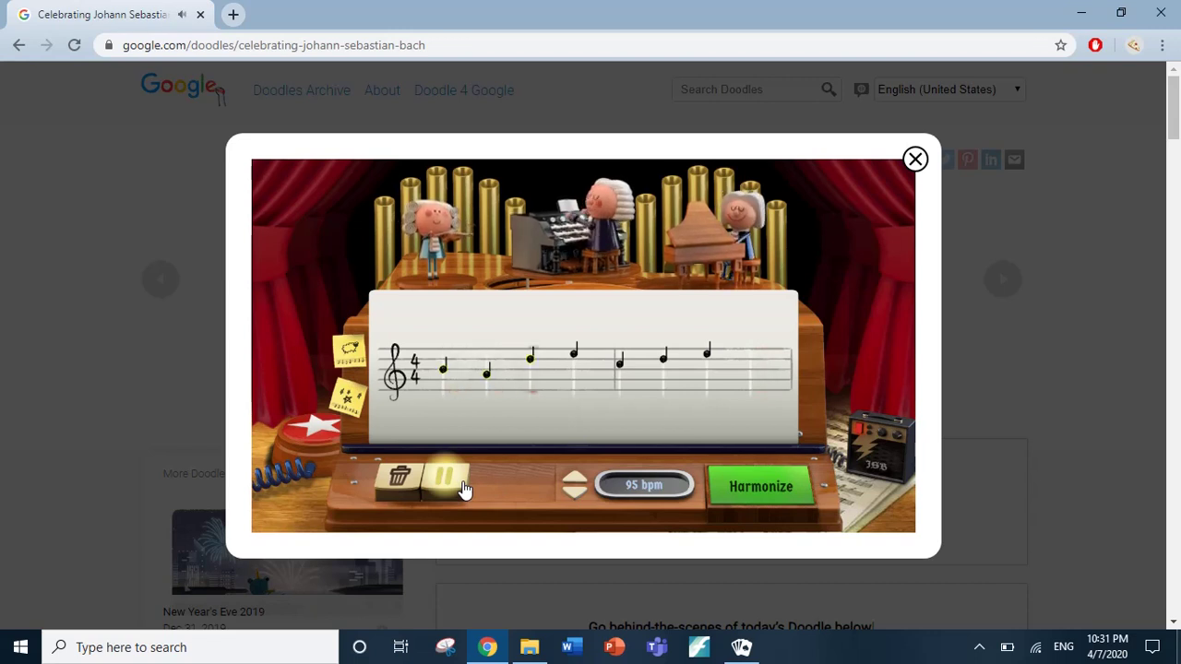
Raise the computer's sound volume by several levels.
key("XF86AudioRaiseVolume")
key("XF86AudioRaiseVolume")
key("XF86AudioRaiseVolume")
key("XF86AudioRaiseVolume")
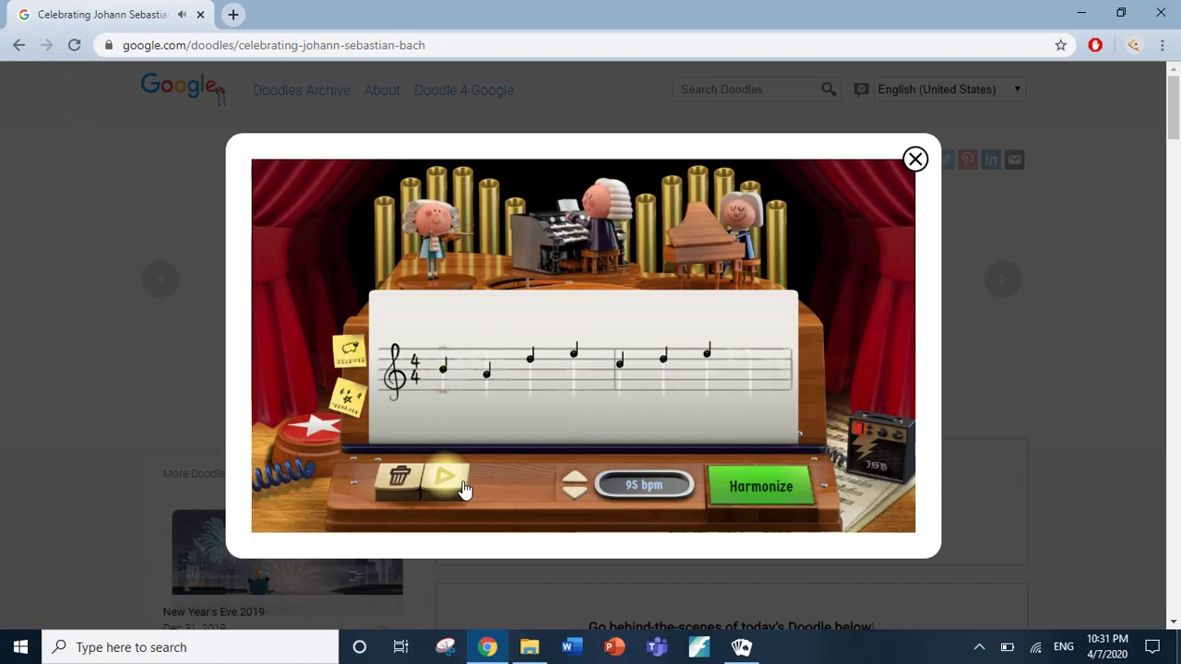
Set the tempo to 120 bpm and play the melody at the faster speed.
left_click(574, 478)
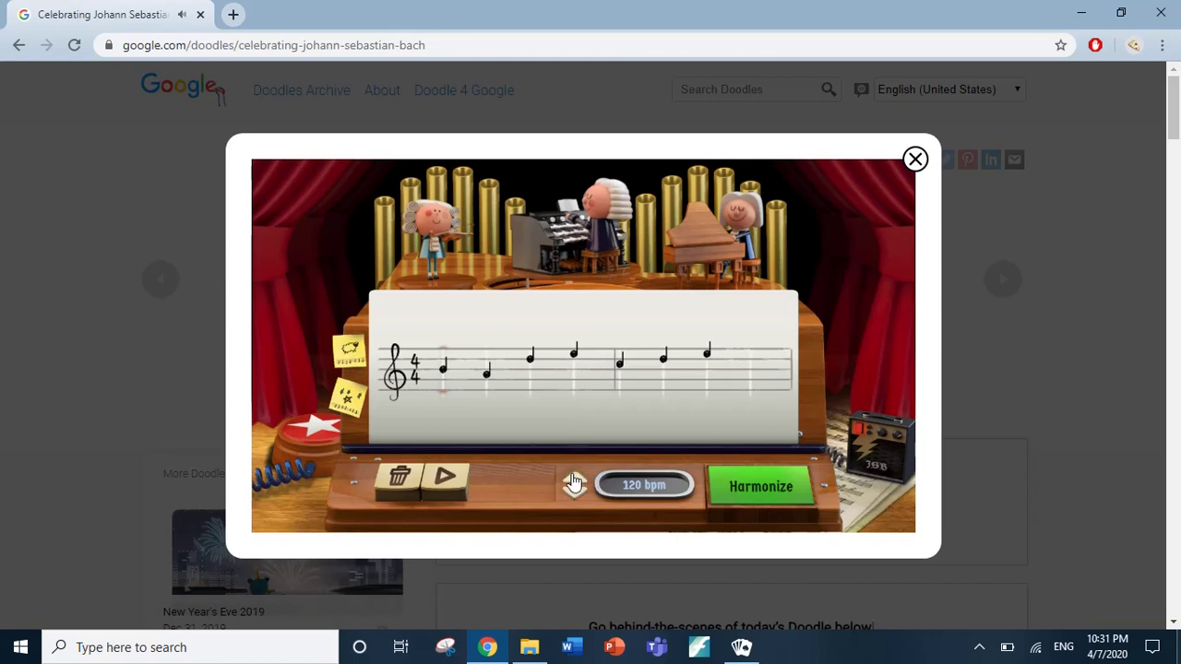
left_click(456, 487)
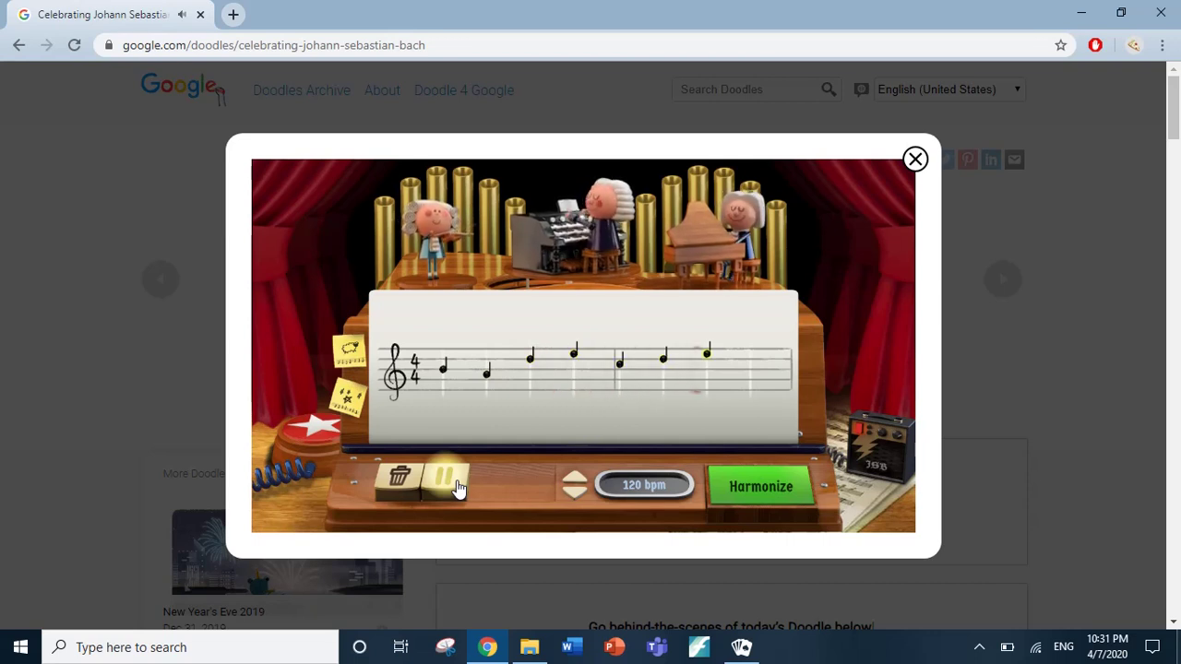
Slow the tempo down during playback to hear the melody at low speeds, bringing it to 60 bpm.
left_click(581, 496)
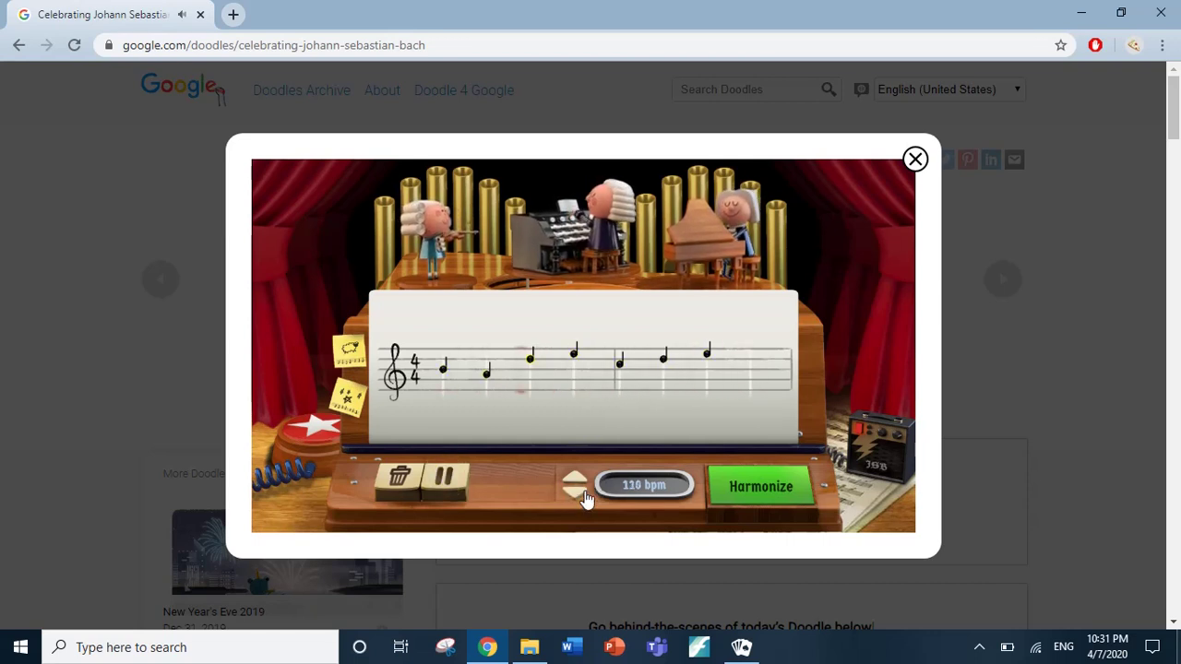
left_click(583, 498)
left_click(583, 497)
left_click(574, 493)
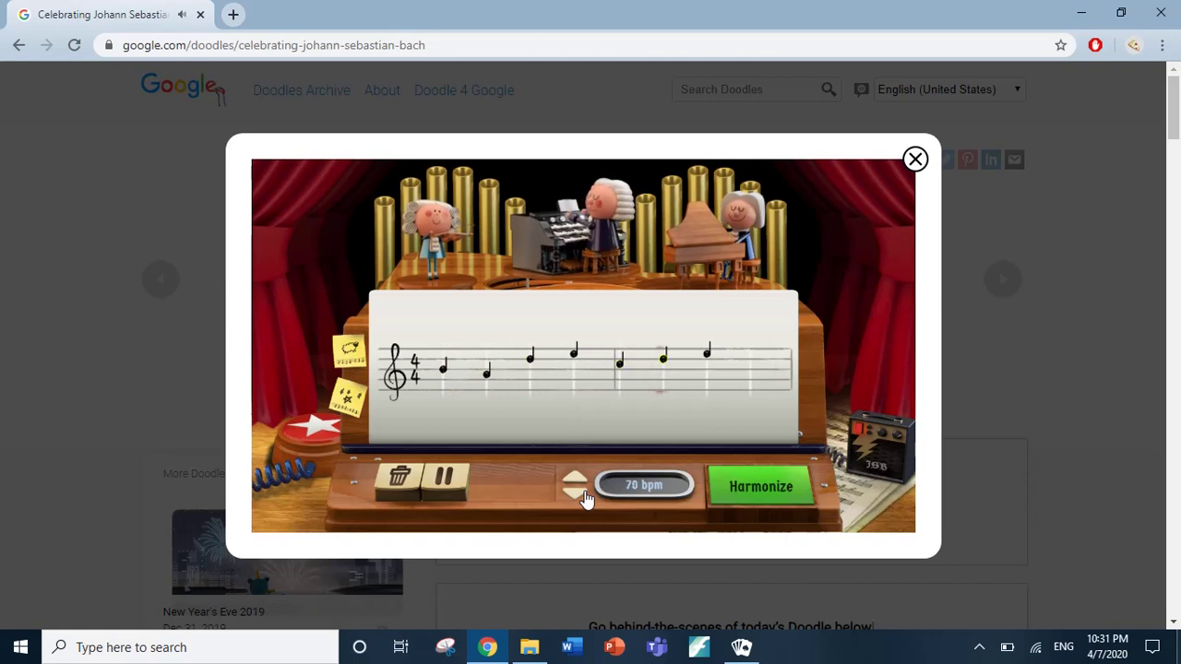
left_click(574, 494)
left_click(574, 494)
left_click(574, 494)
left_click(577, 480)
left_click(577, 480)
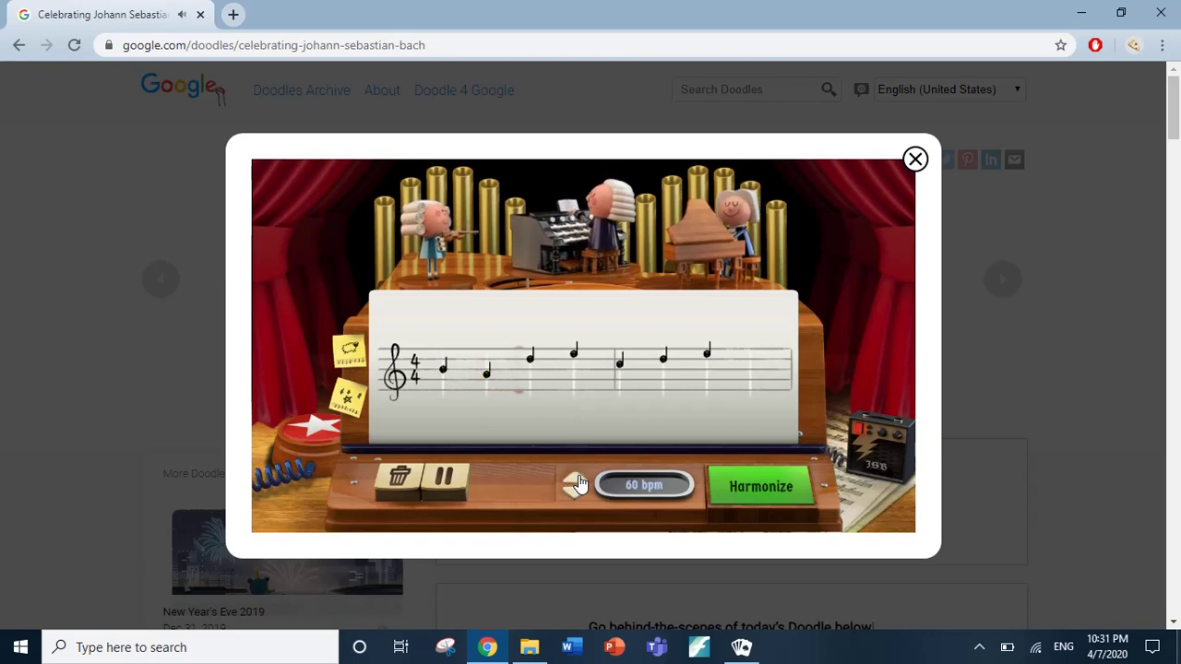
Set the tempo back to 95 bpm and stop the melody's playback.
left_click(576, 480)
left_click(577, 480)
left_click(577, 480)
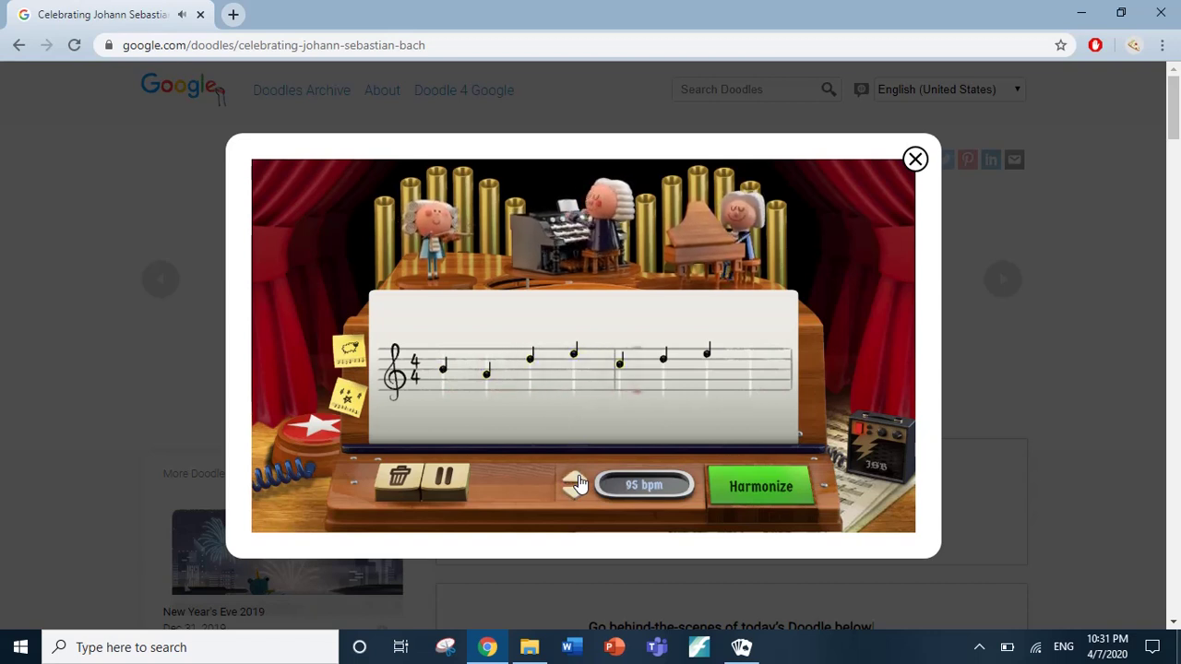
left_click(458, 483)
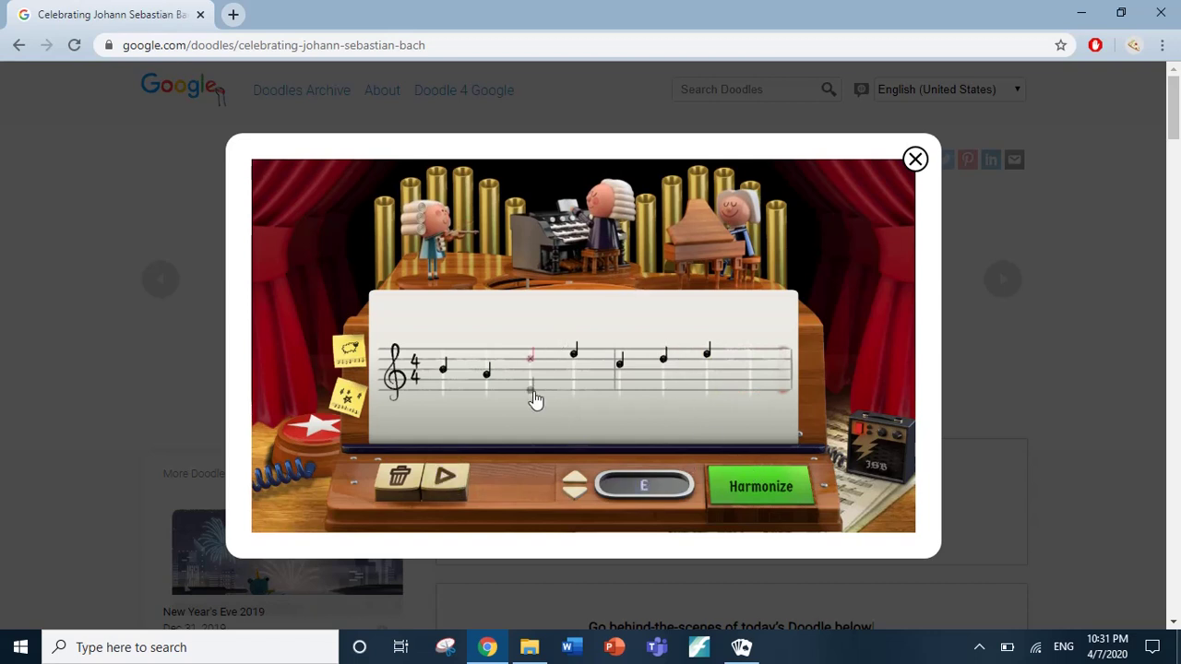
Harmonize the melody, dismiss the feedback request without rating it, and pause the harmonized playback.
left_click(444, 368)
left_click(805, 496)
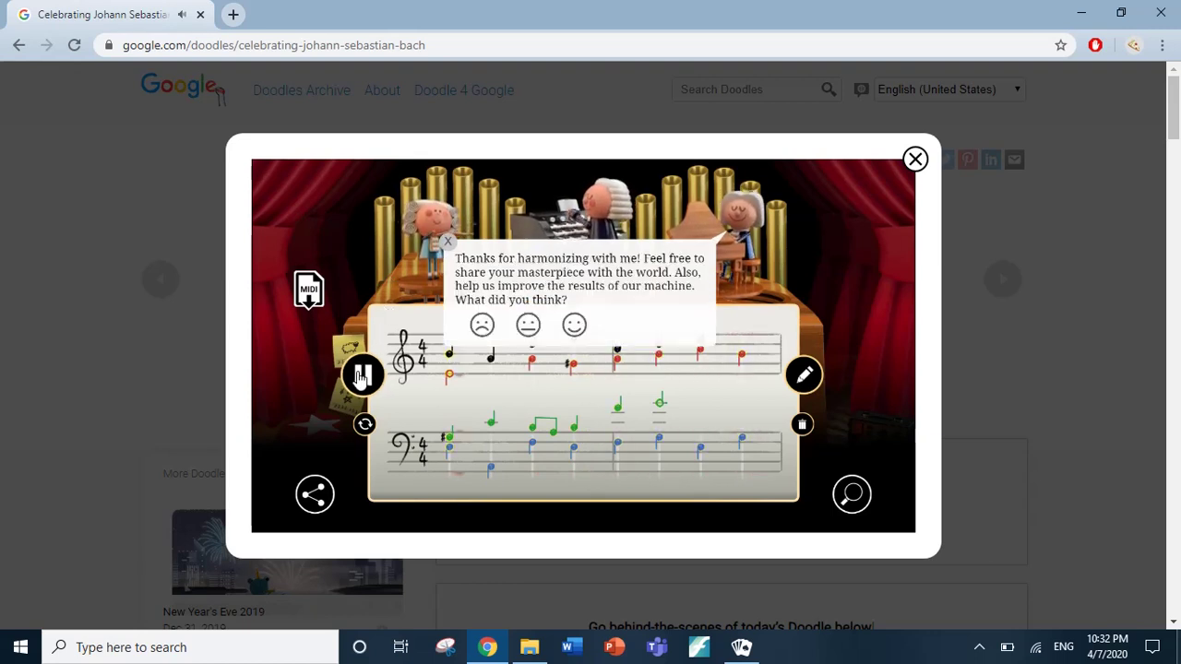
left_click(449, 244)
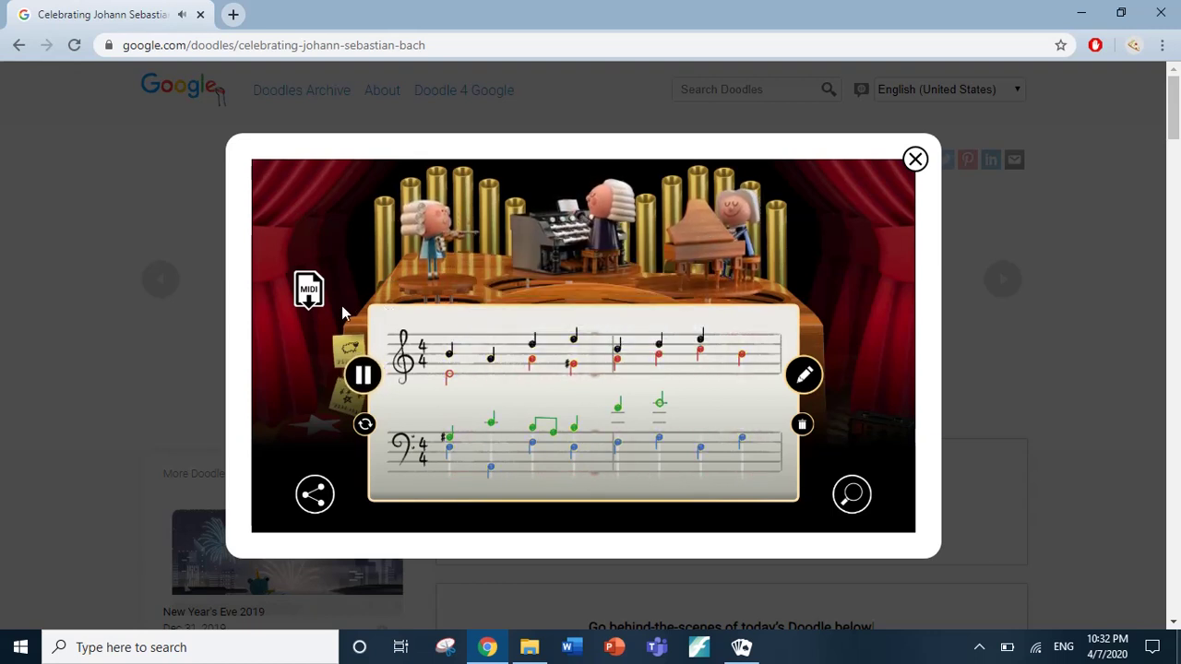
left_click(364, 387)
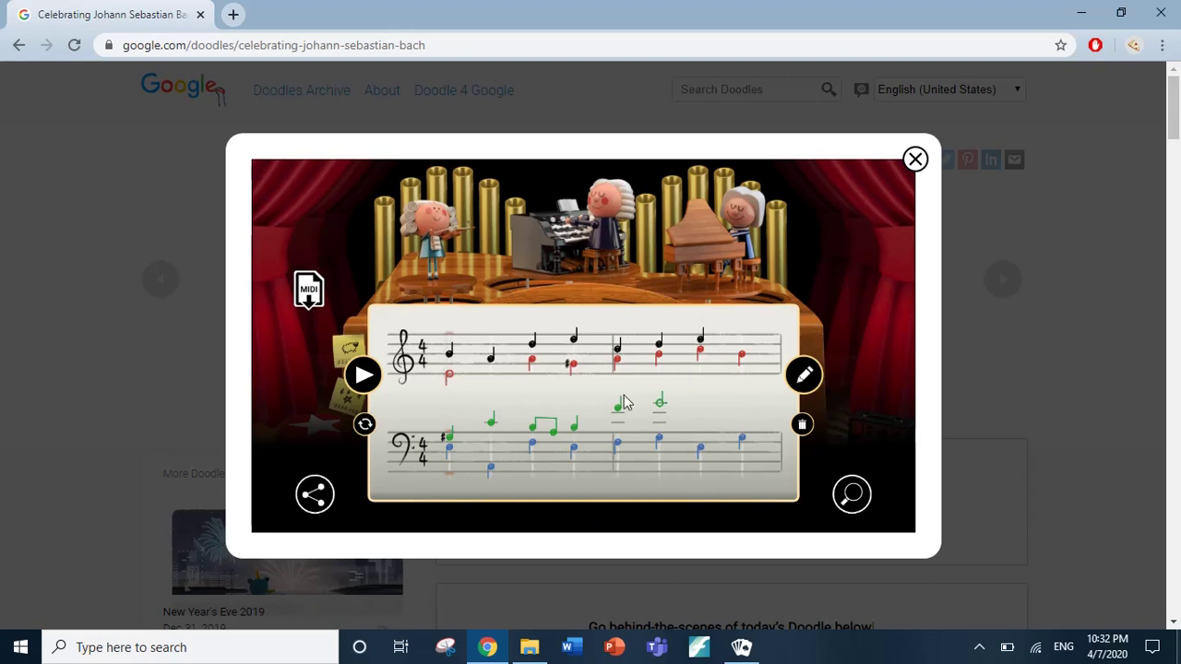
Generate another harmonization of the same melody, dismiss the speech bubble, and control its playback to listen to the result.
left_click(365, 440)
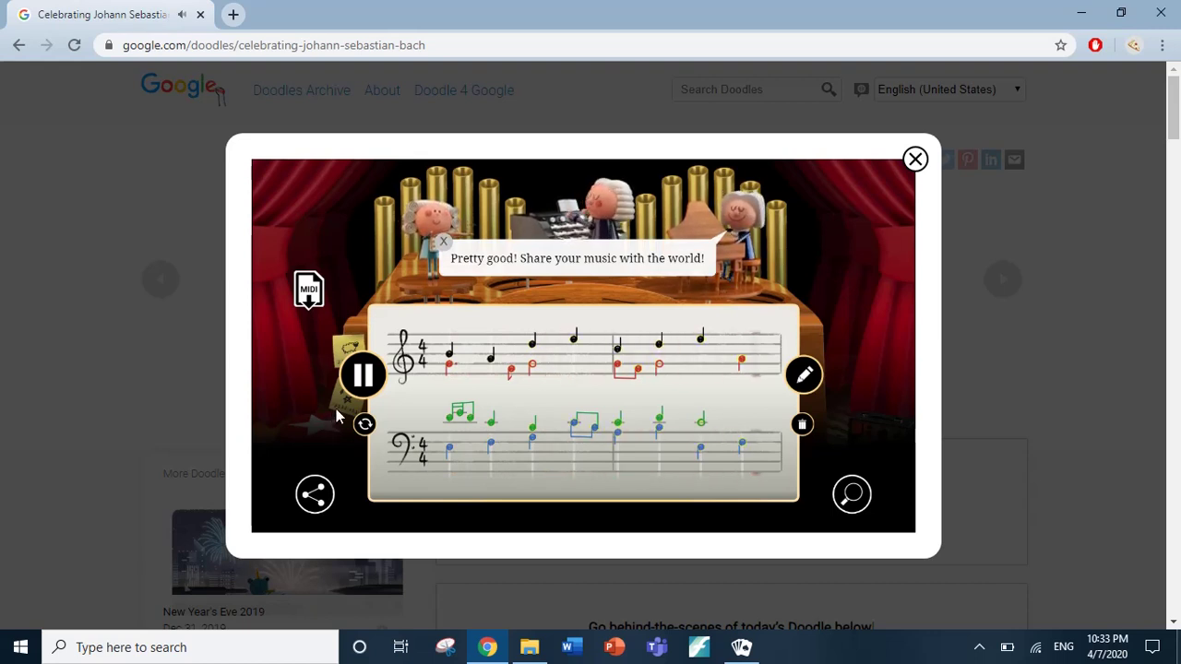
left_click(447, 241)
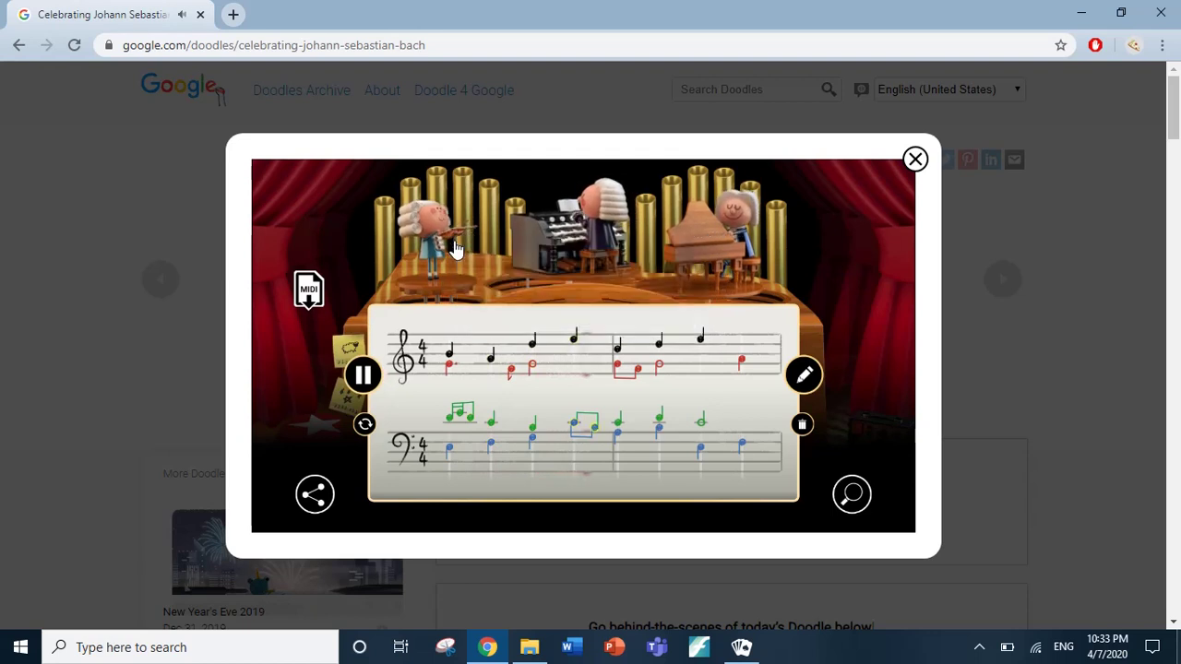
left_click(364, 379)
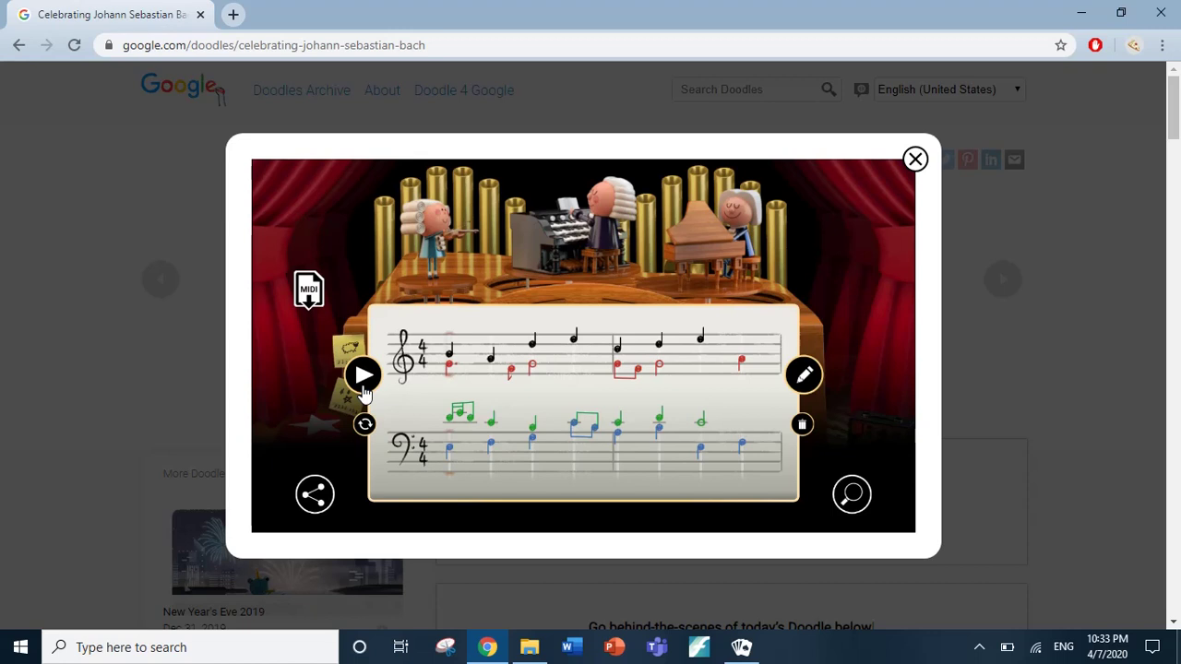
left_click(363, 375)
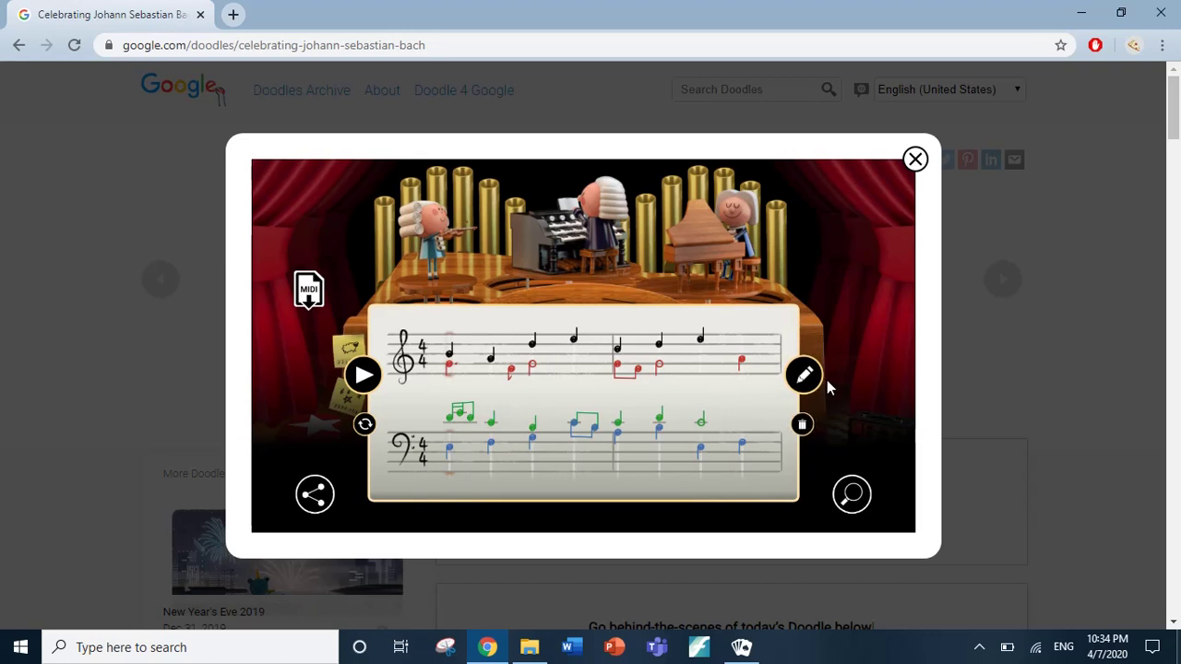
Clear the old melody and fill the first measure with a quarter note B and the eighth-note pairs F–C, low C–B and F–E.
left_click(804, 435)
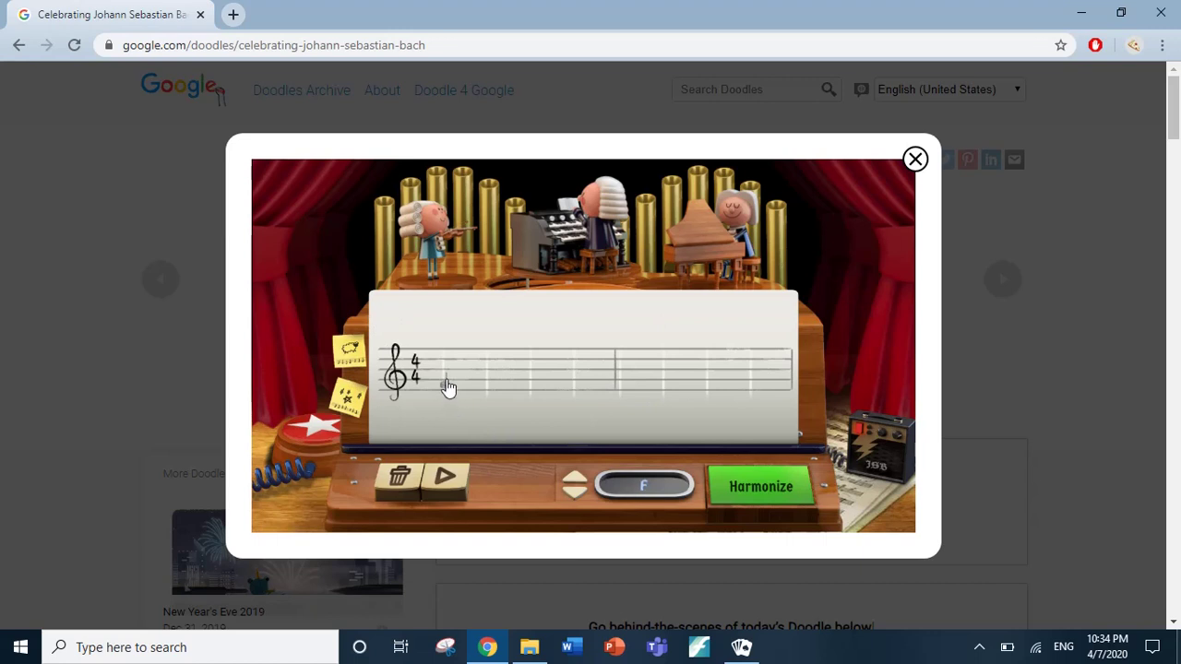
left_click(474, 378)
left_click(490, 356)
left_click(522, 372)
left_click(532, 401)
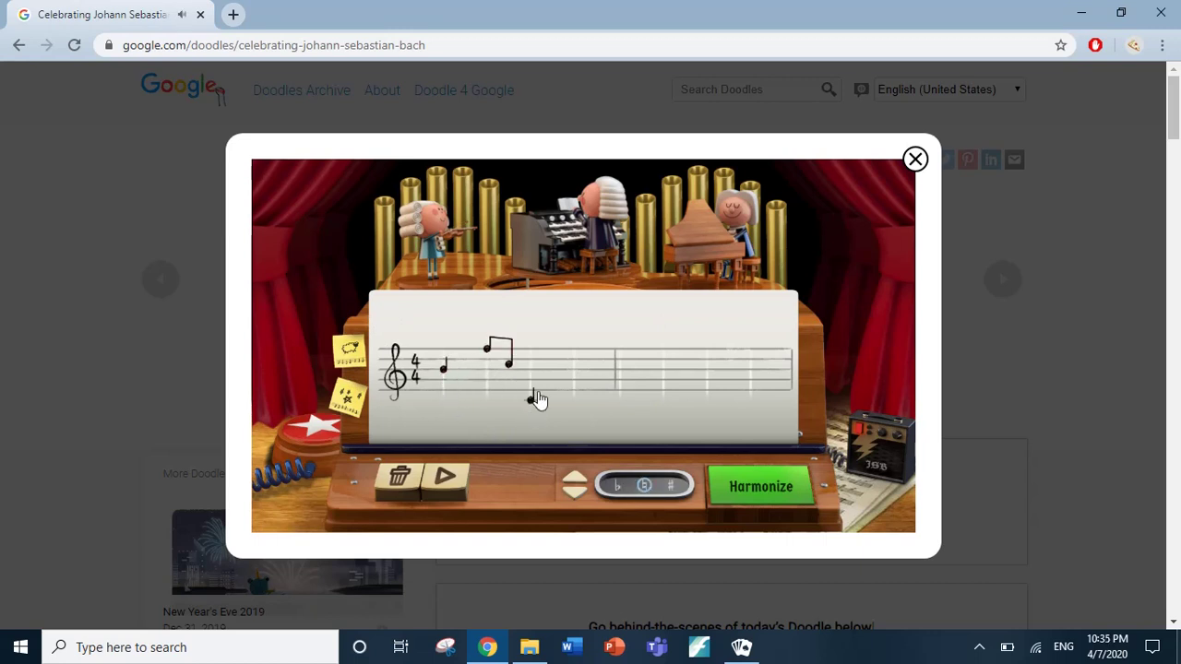
left_click(552, 368)
left_click(574, 384)
left_click(596, 354)
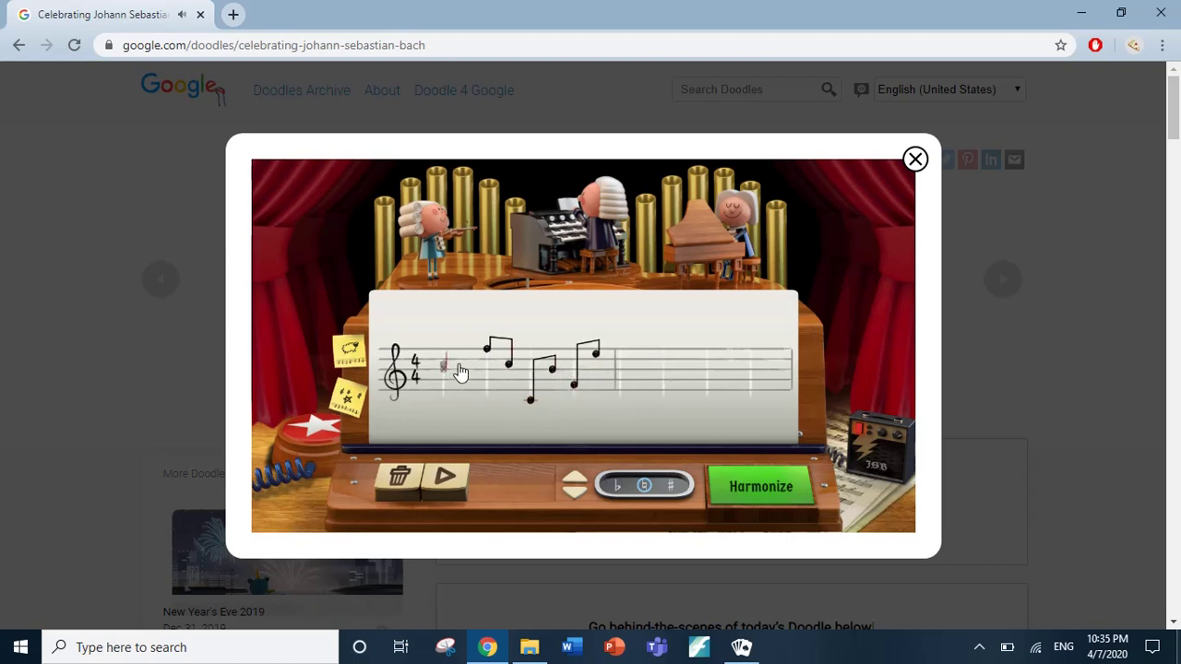
Add B, high A and an A–G-sharp eighth-note pair to the second measure, and dismiss the accidentals tip.
left_click(629, 374)
left_click(752, 376)
left_click(776, 383)
left_click(674, 486)
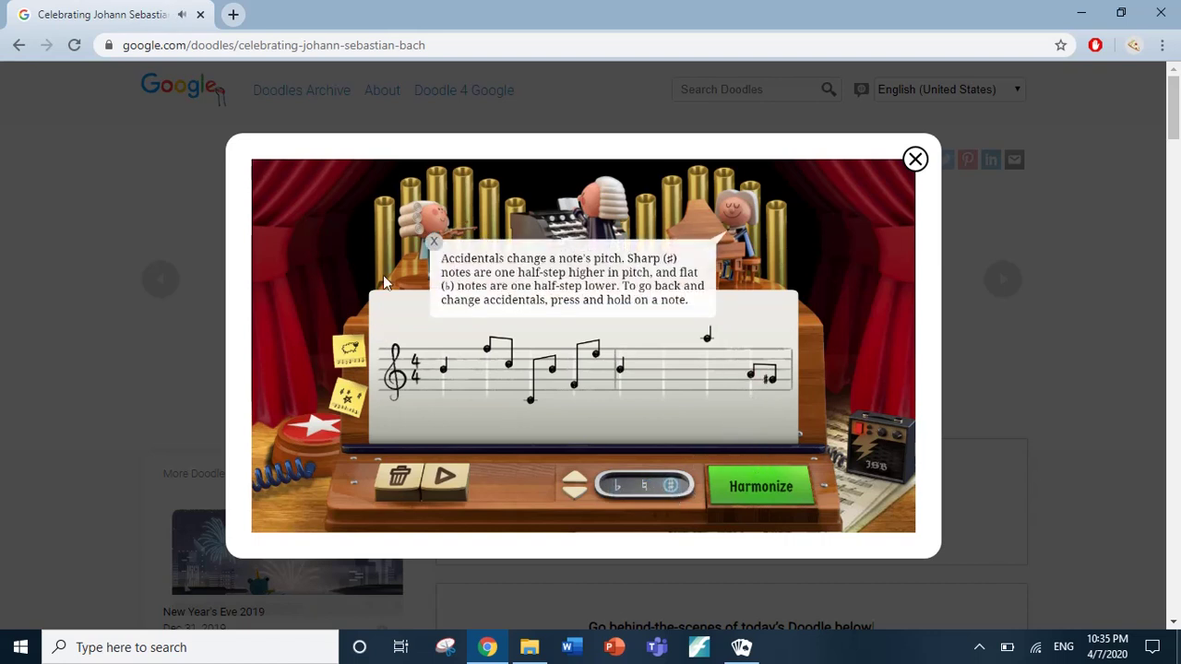
left_click(435, 245)
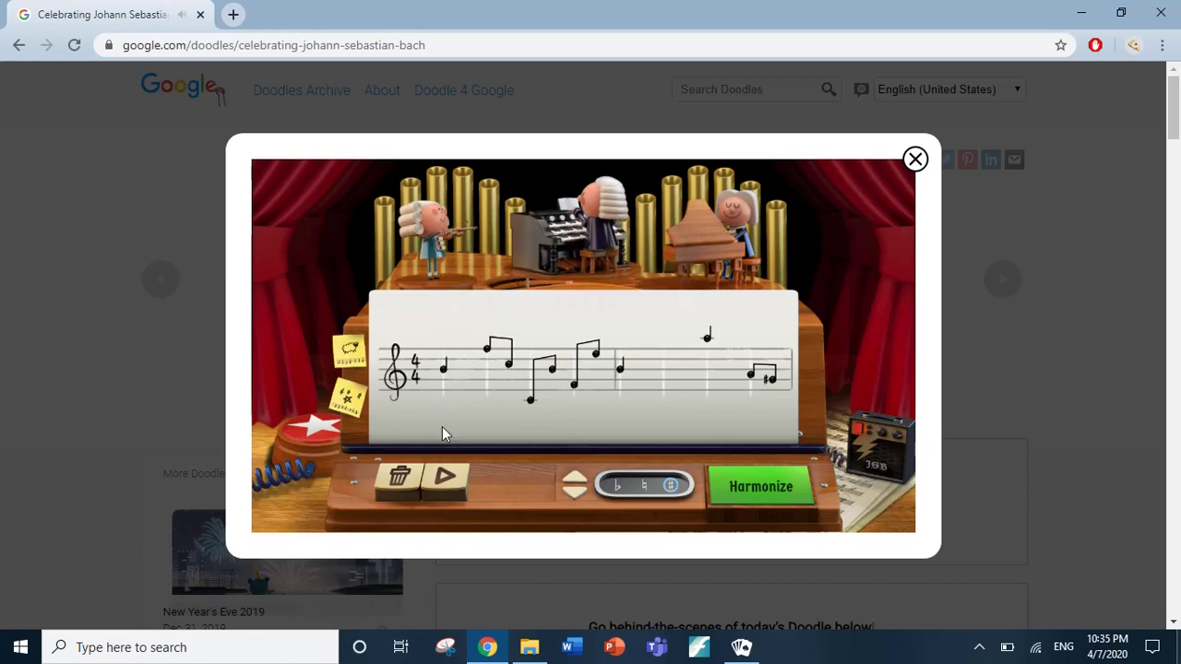
Preview the new melody and harmonize it at 120 bpm.
left_click(449, 481)
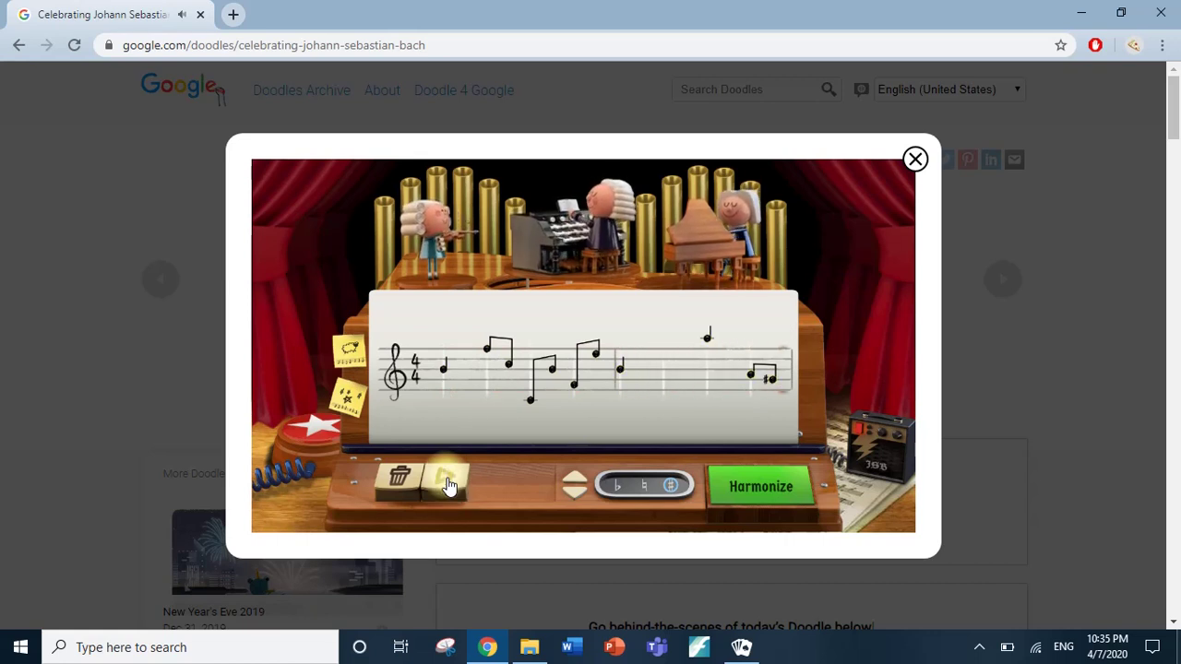
left_click(578, 476)
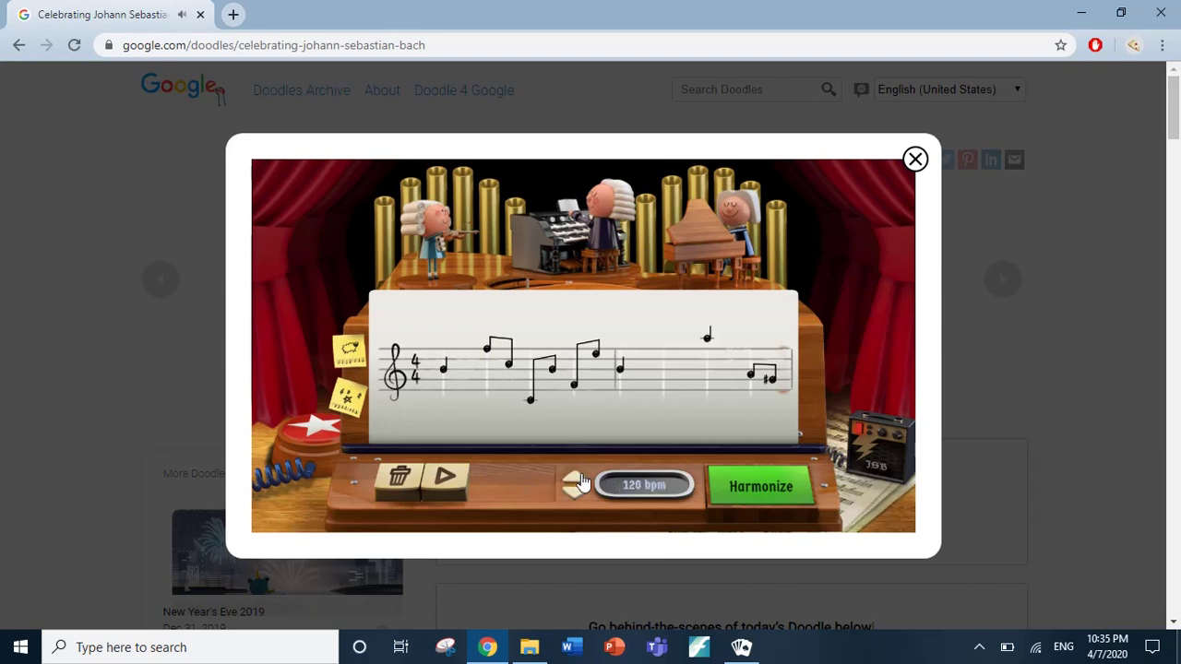
left_click(805, 489)
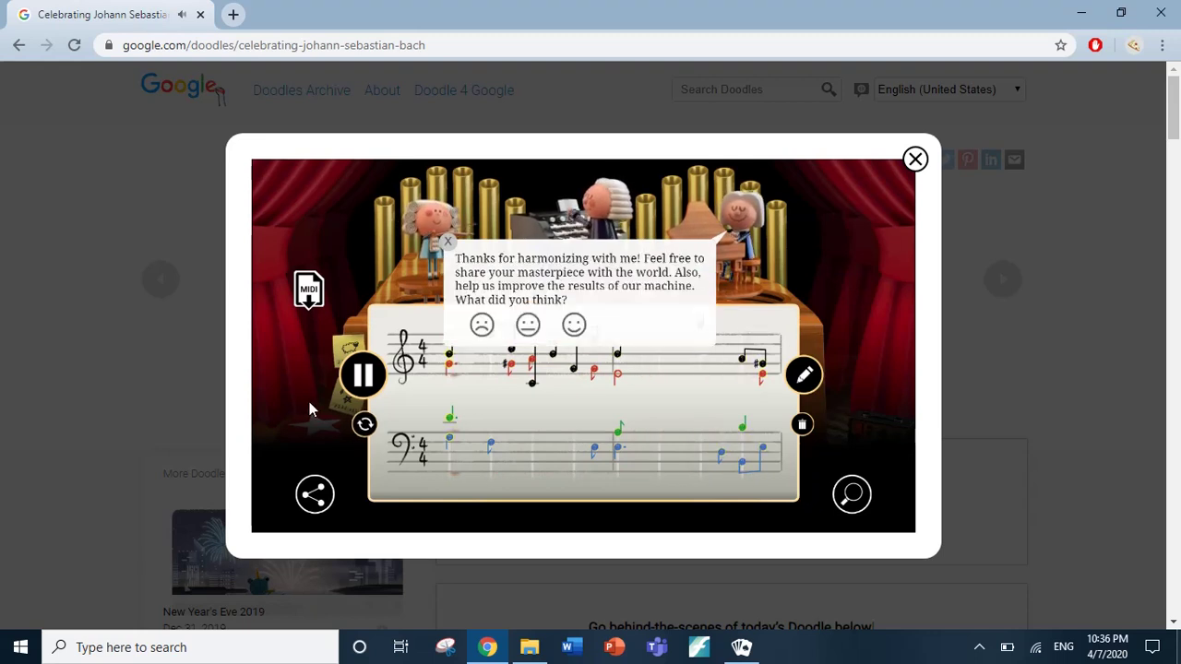
Dismiss the feedback request, pause the harmonized playback, and return to editing the melody.
left_click(450, 245)
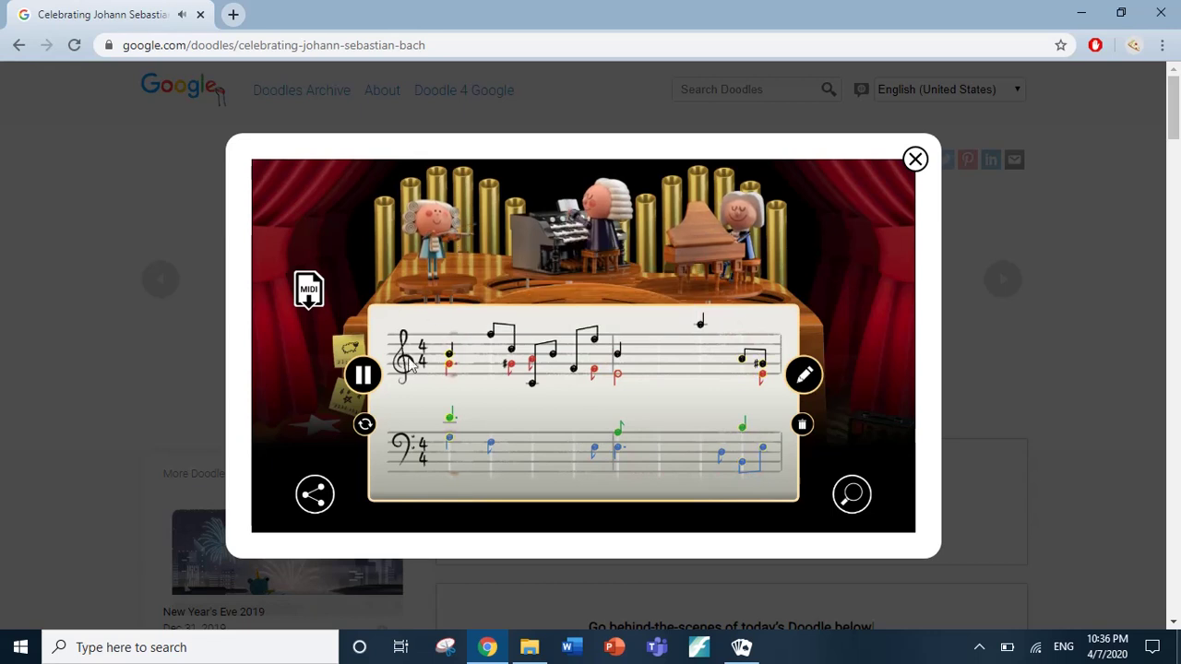
left_click(351, 389)
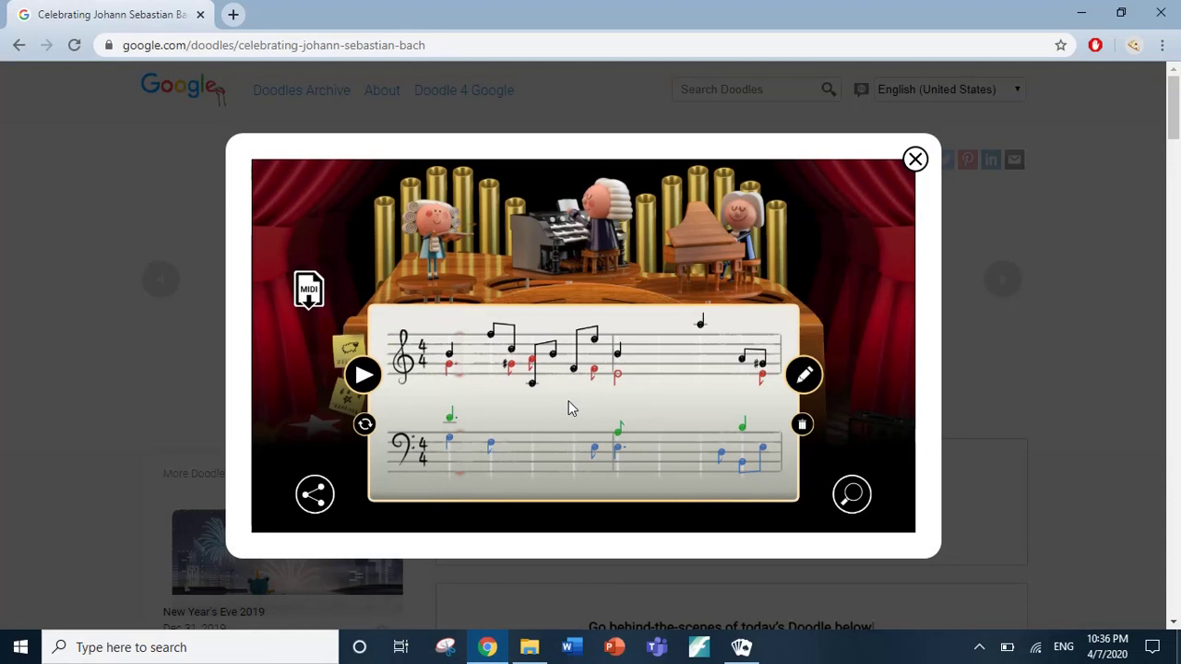
left_click(808, 378)
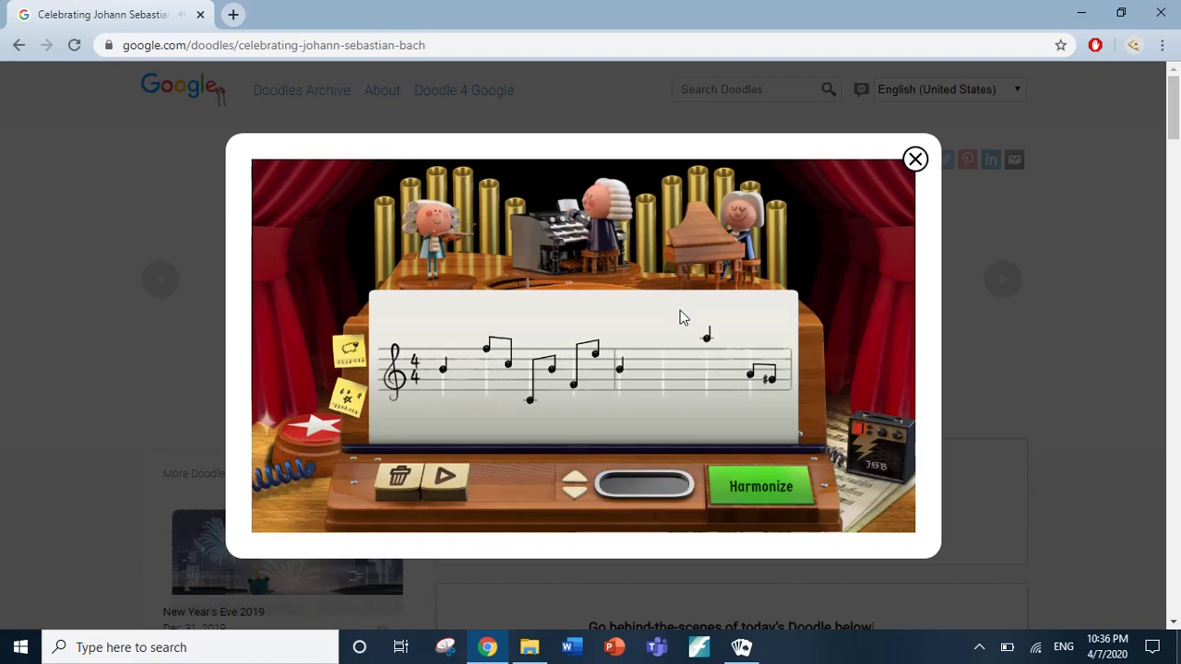
Bring up Bach facts from the musicians on stage, read them and dismiss them.
left_click(478, 224)
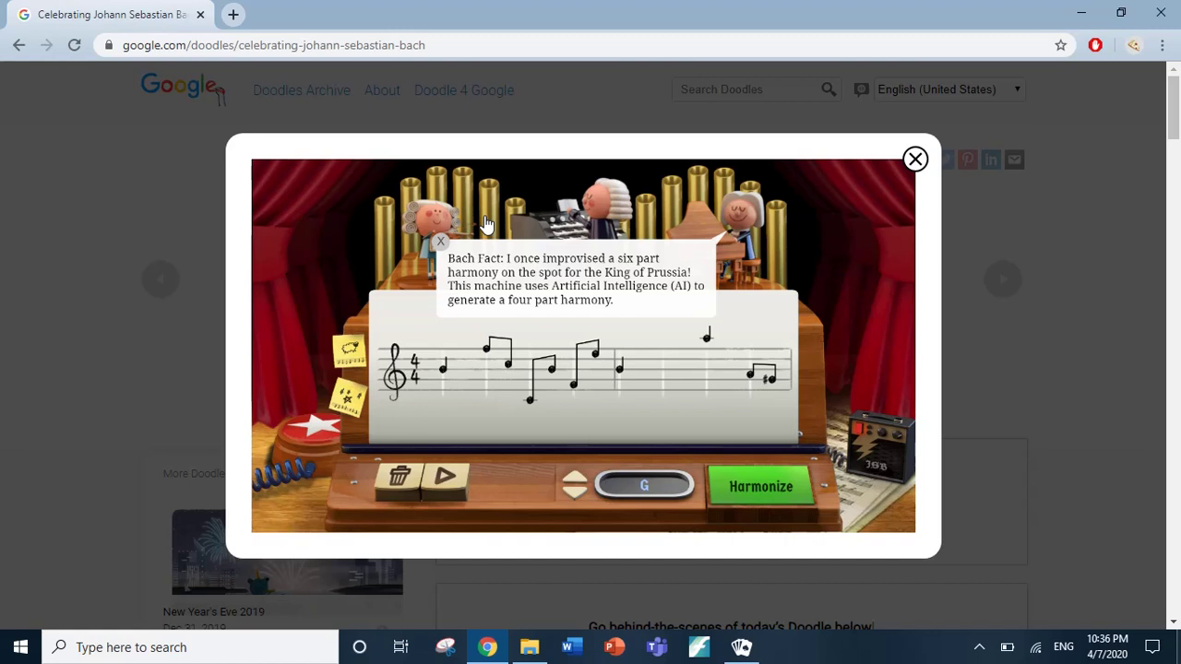
left_click(443, 241)
left_click(624, 210)
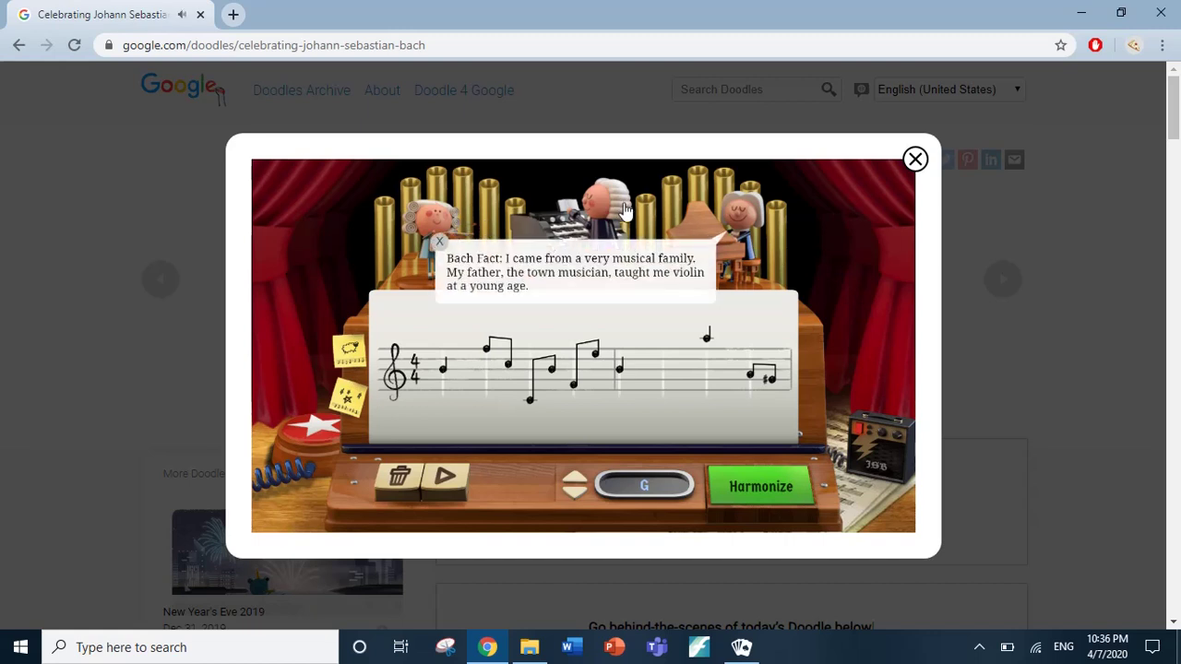
left_click(439, 244)
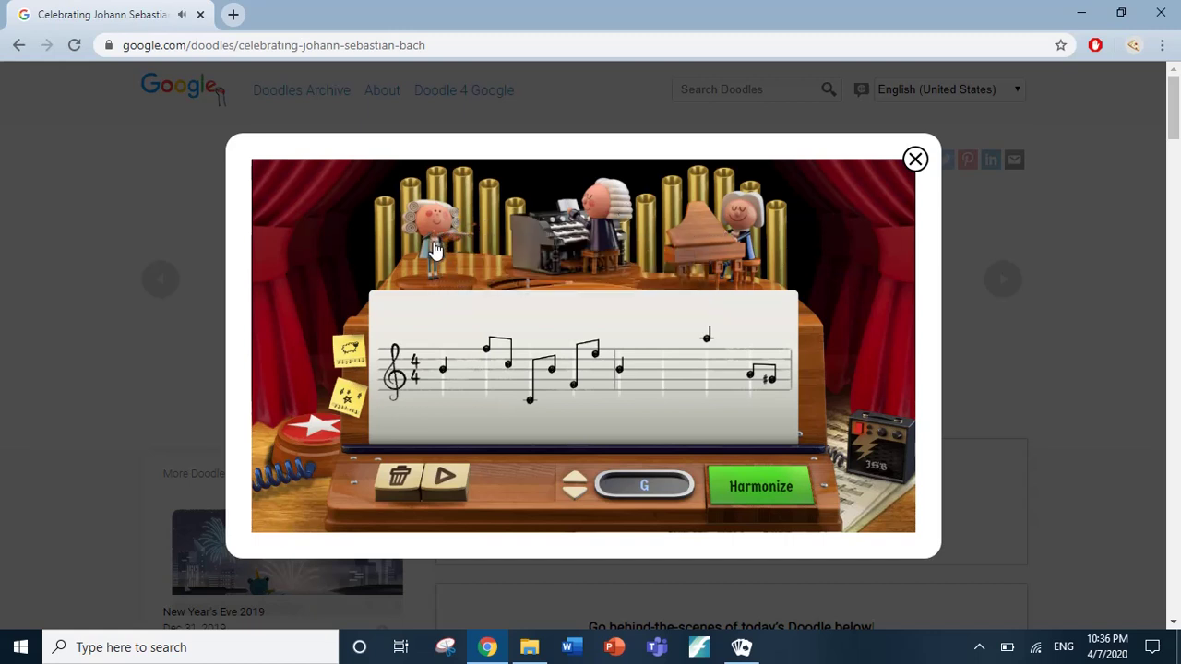
left_click(440, 245)
Reveal the key dial and step the melody's key up through G and A to B.
left_click(313, 449)
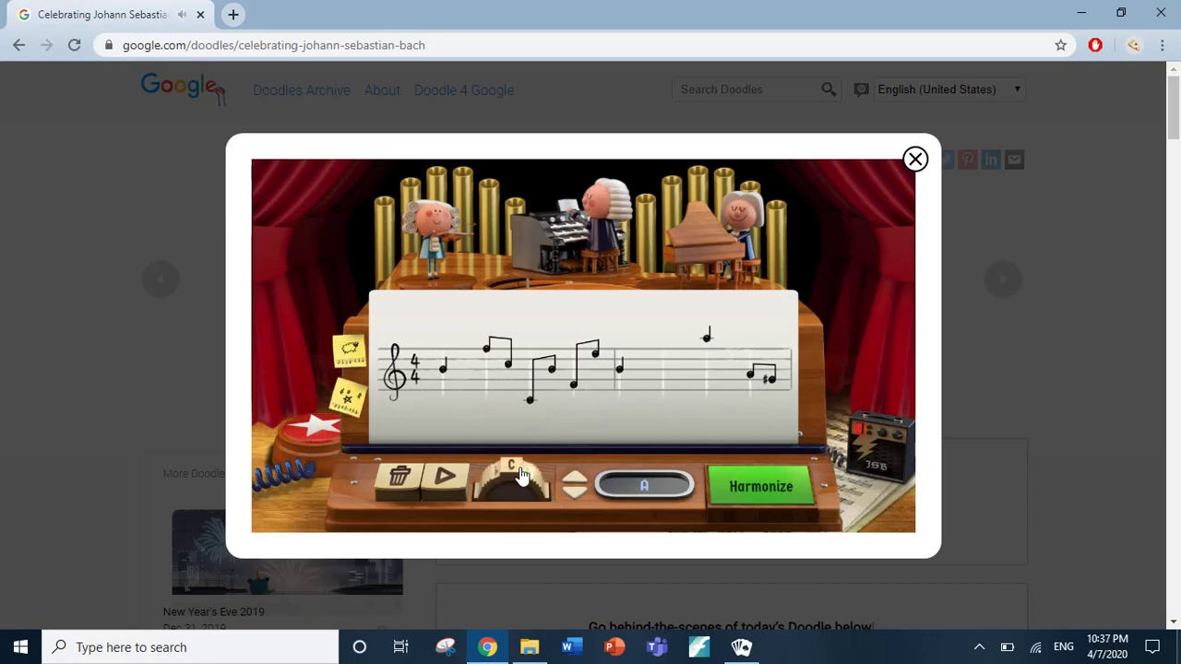
left_click(524, 478)
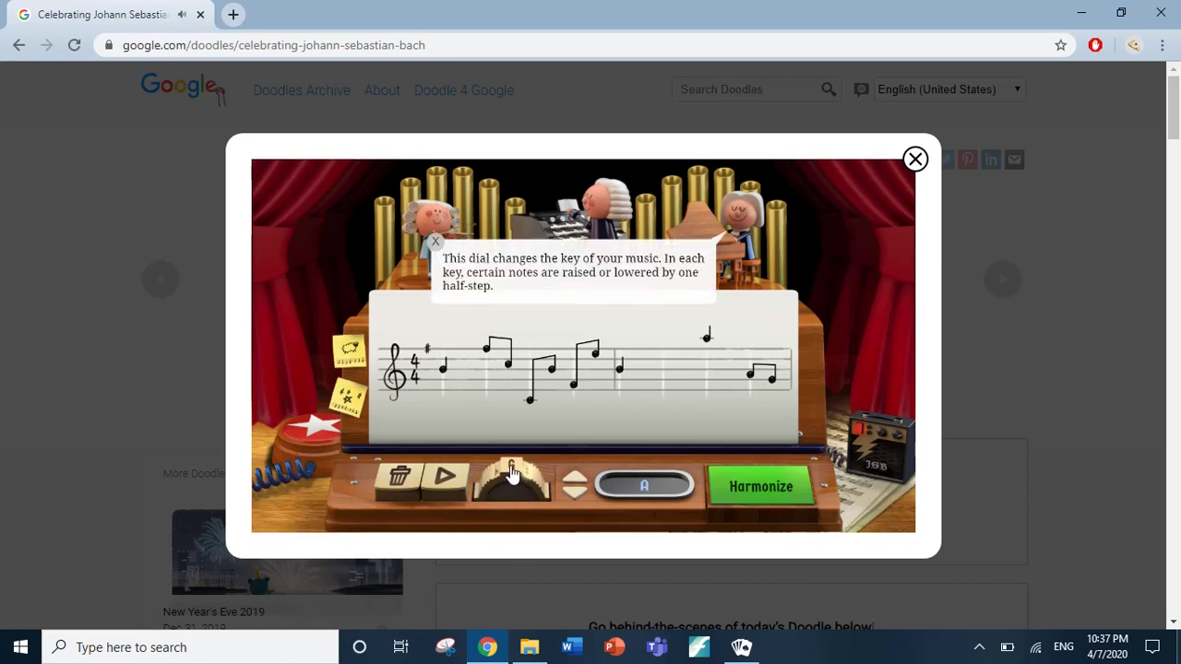
left_click(513, 473)
left_click(509, 489)
left_click(514, 482)
left_click(530, 485)
left_click(531, 484)
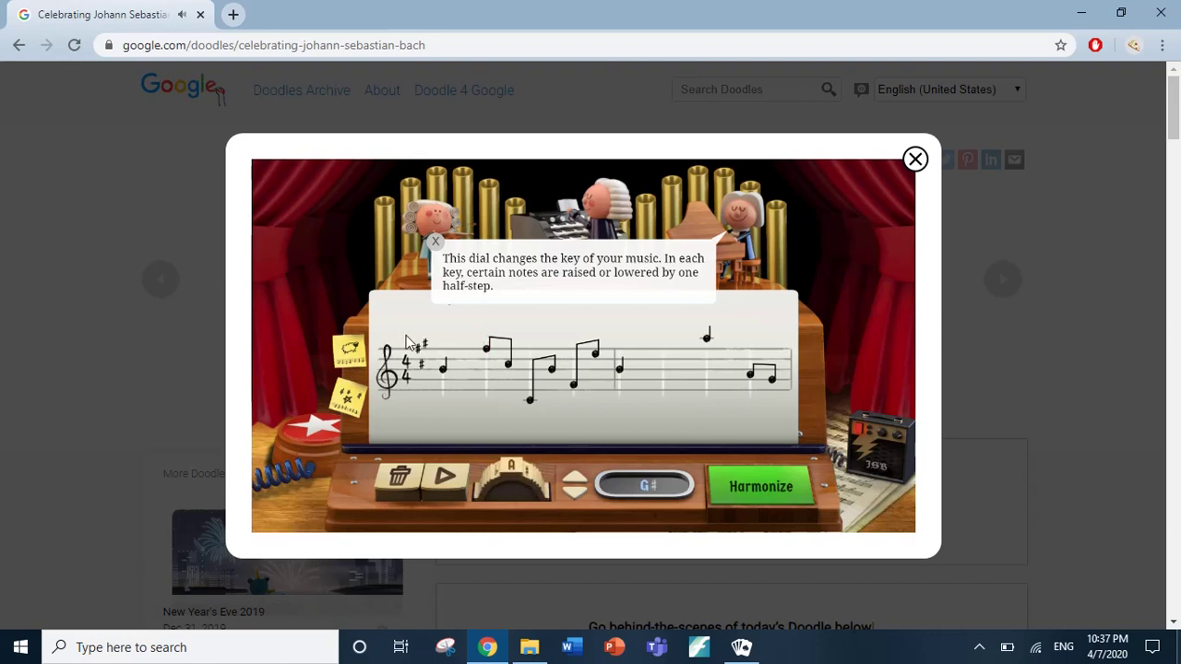
left_click(527, 486)
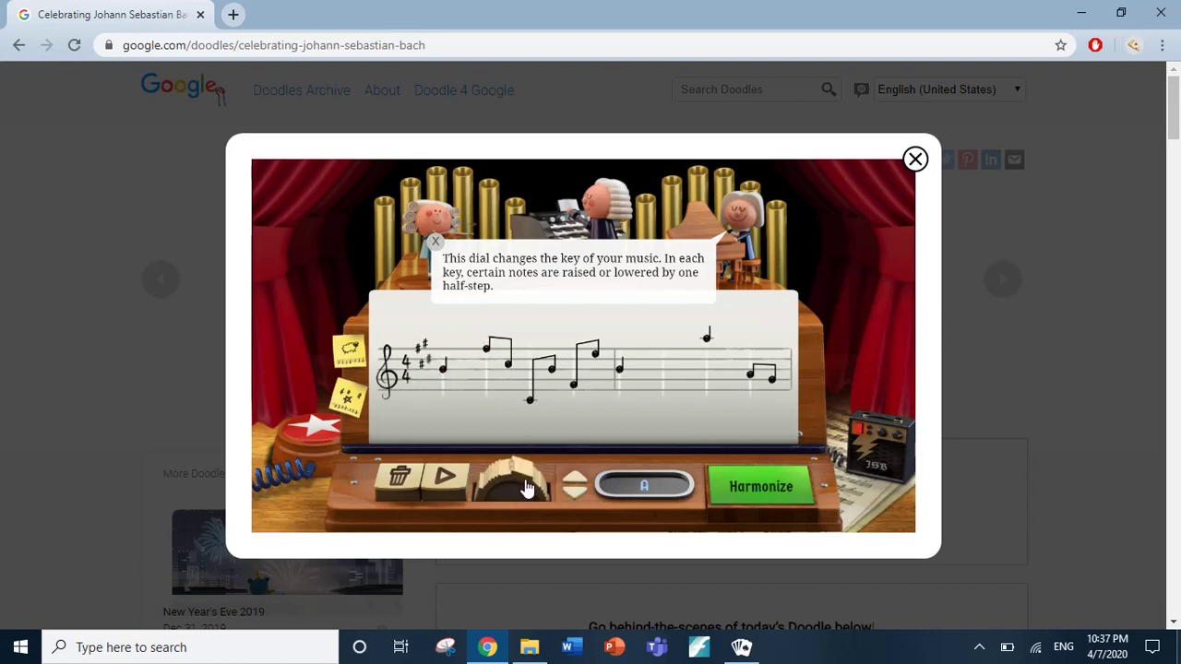
left_click(526, 486)
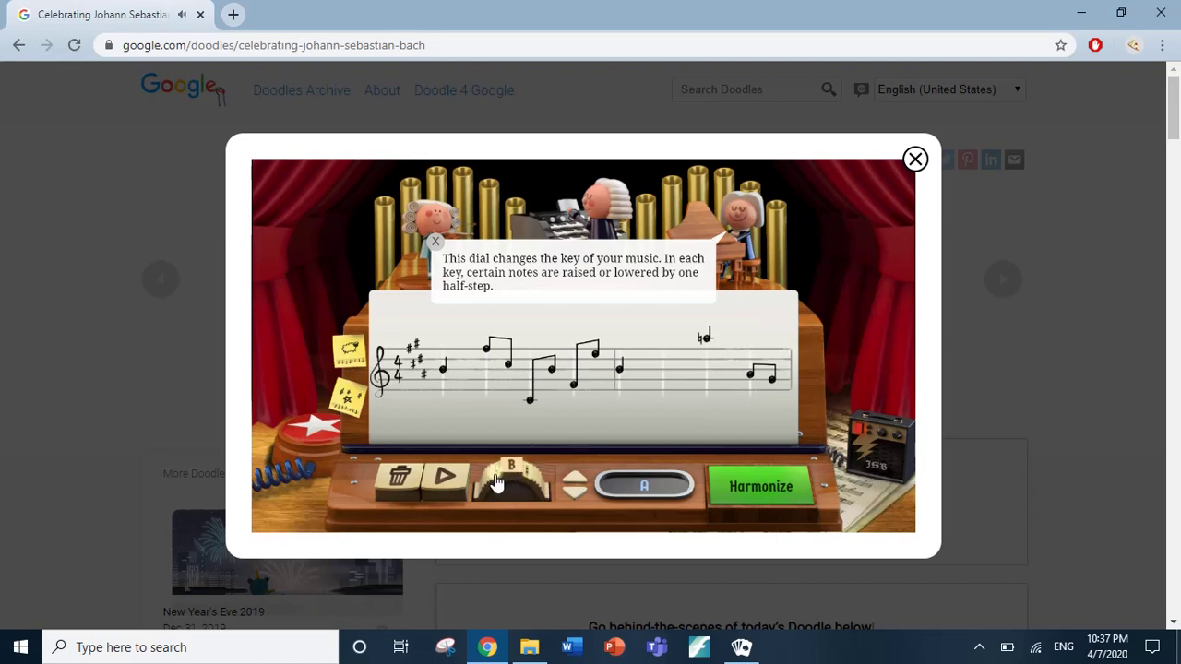
Set the melody's key to E-flat and preview the melody.
left_click(497, 484)
left_click(498, 485)
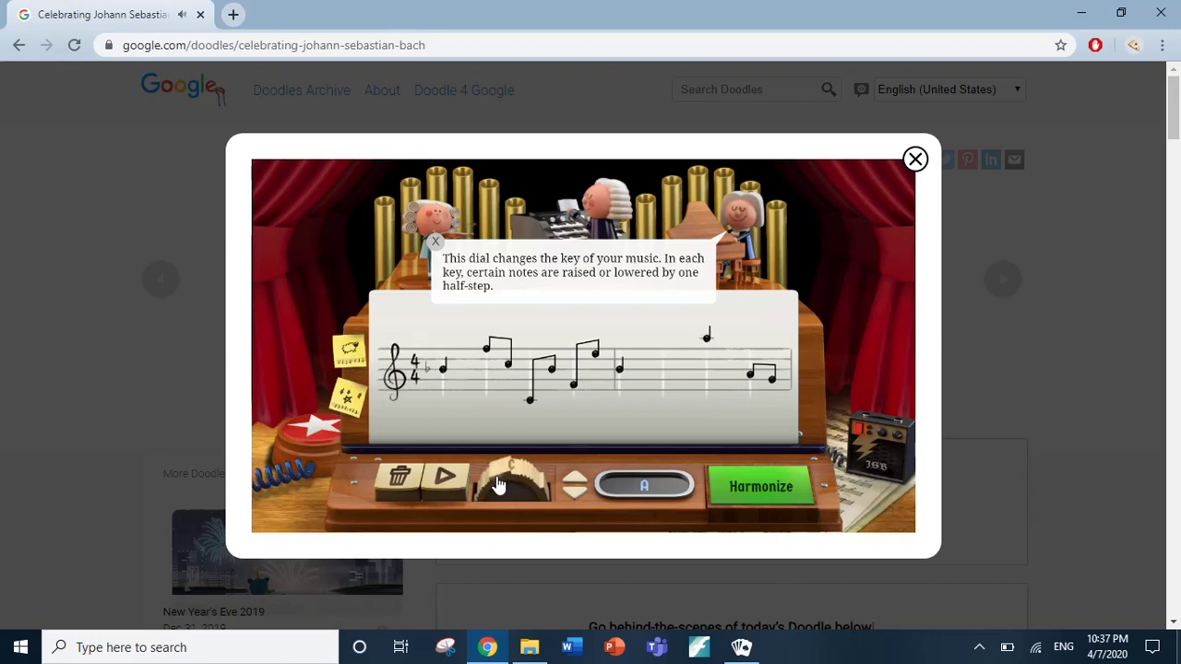
left_click(497, 485)
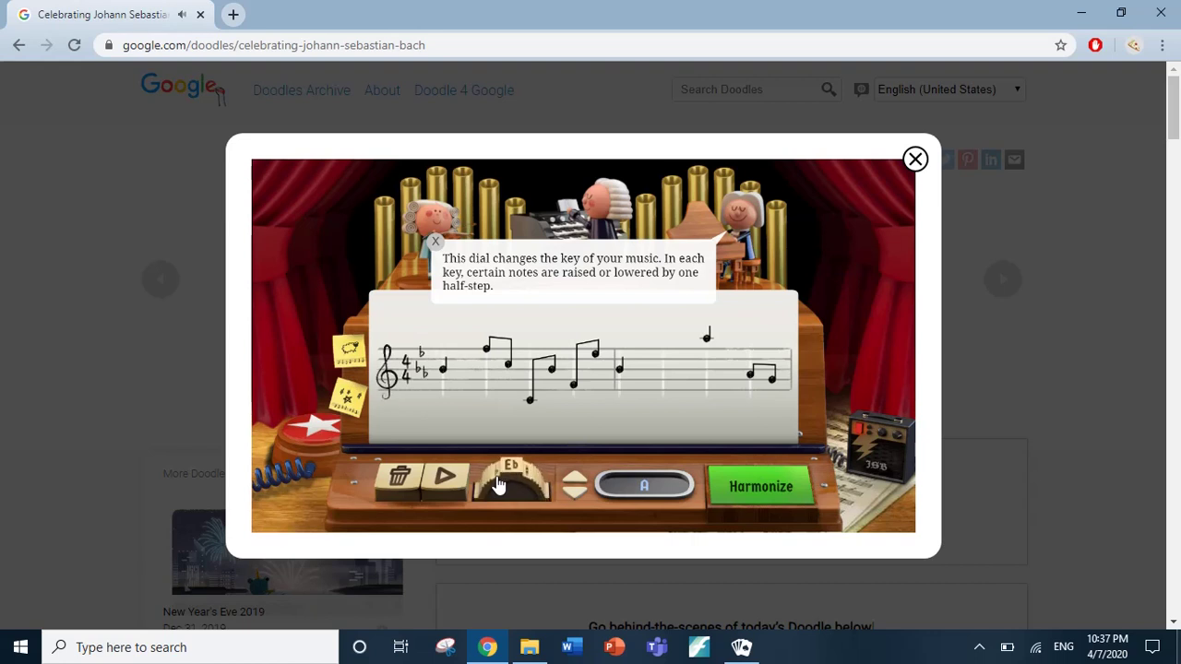
left_click(439, 490)
Switch to the rock stage and load its preset melody, previewing both the current tune and the preset.
left_click(884, 489)
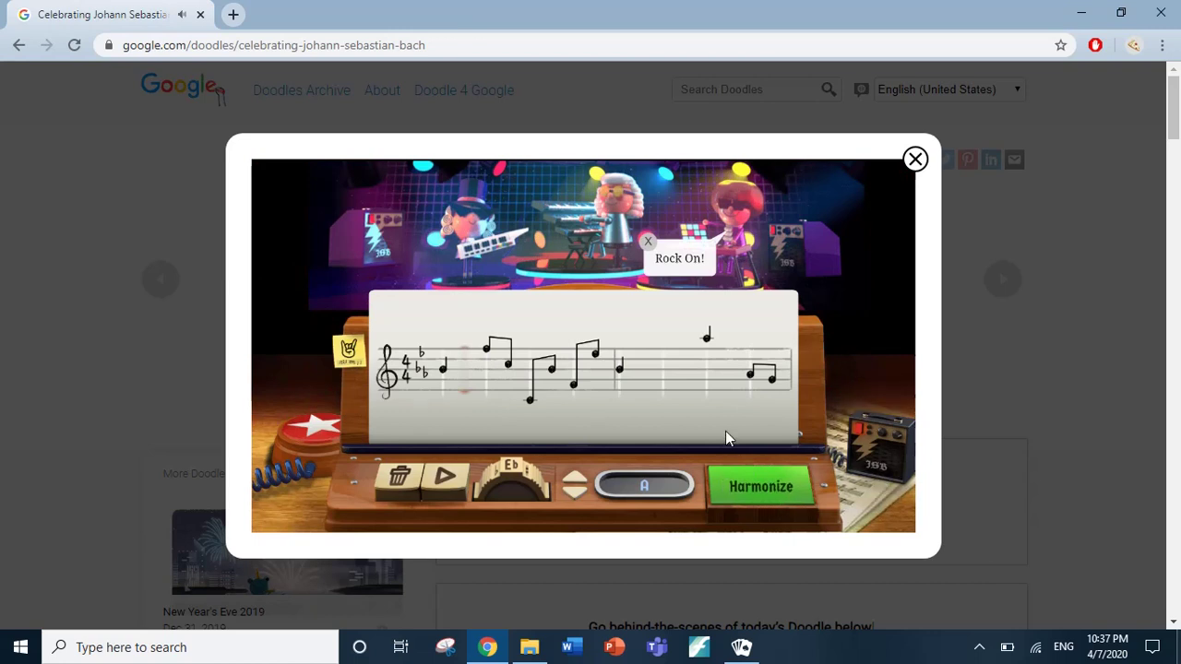
left_click(442, 489)
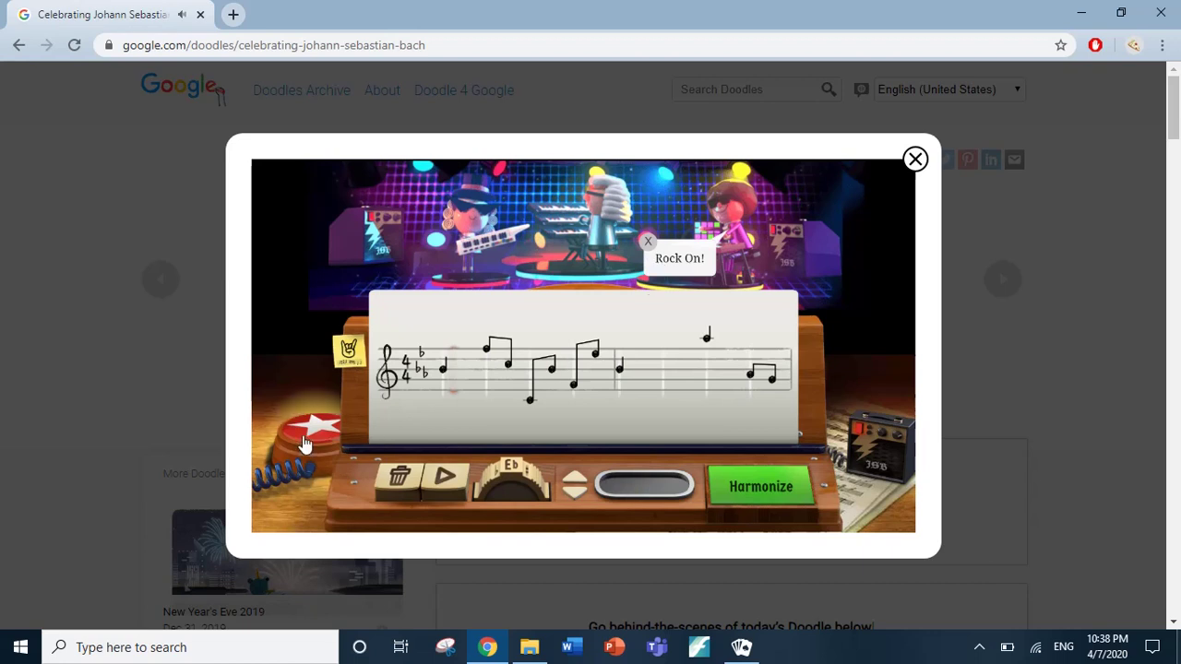
left_click(358, 371)
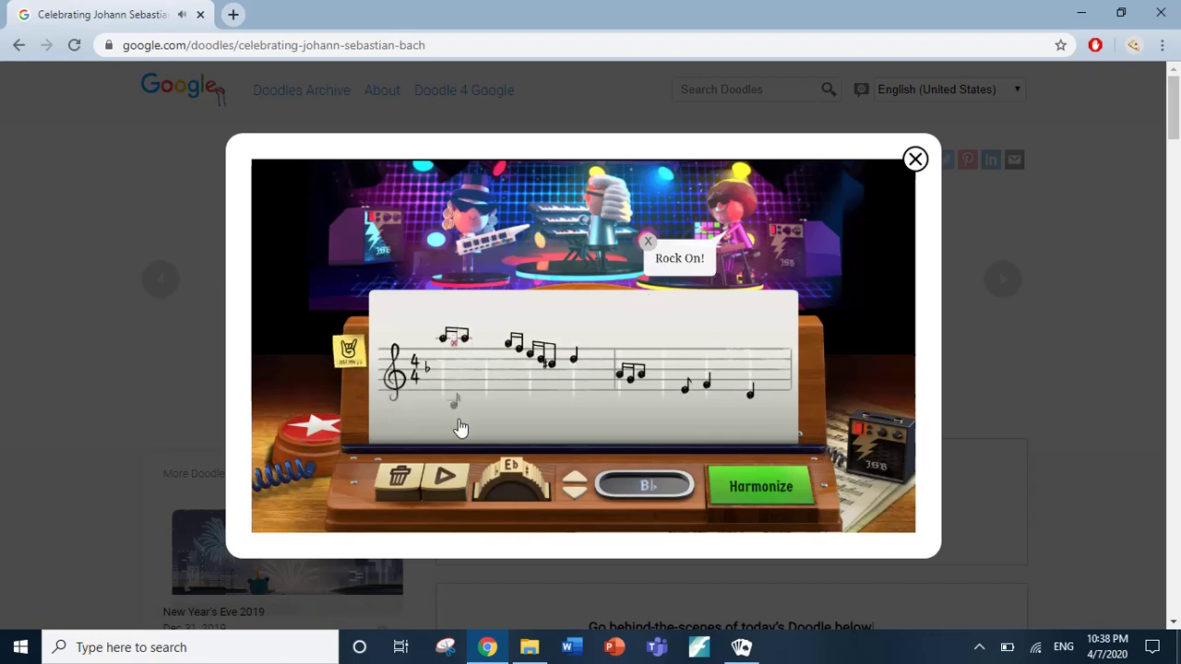
left_click(450, 478)
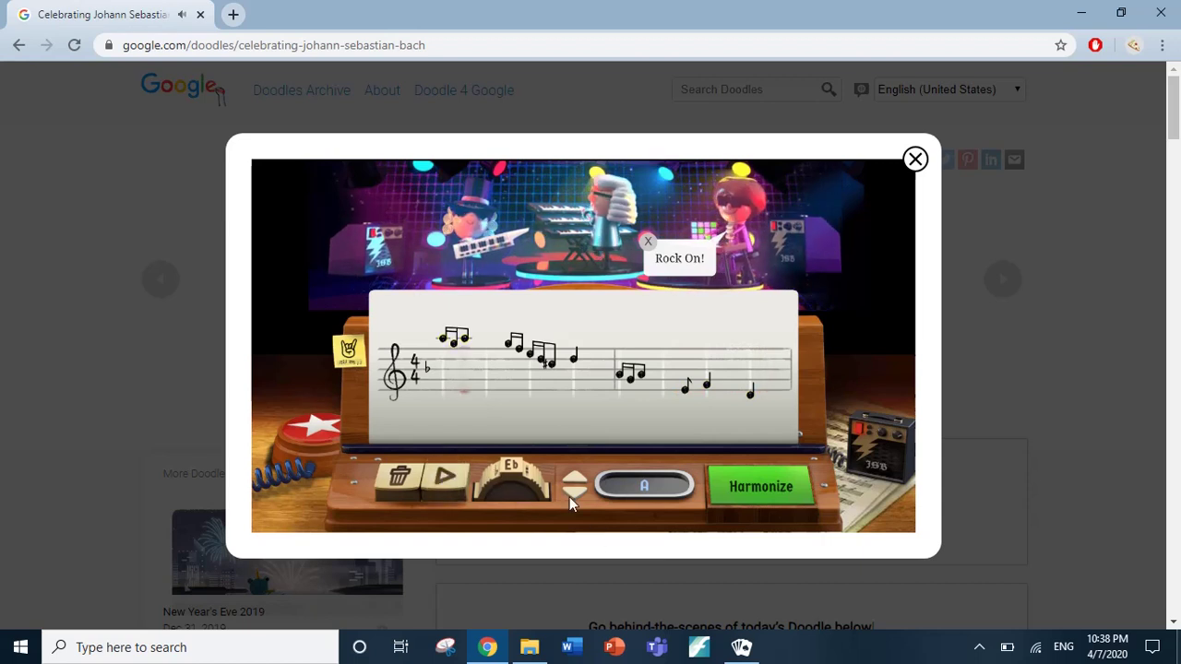
Step the rock melody's key through D and E-flat to F, and preview part of it.
left_click_drag(549, 485, 532, 485)
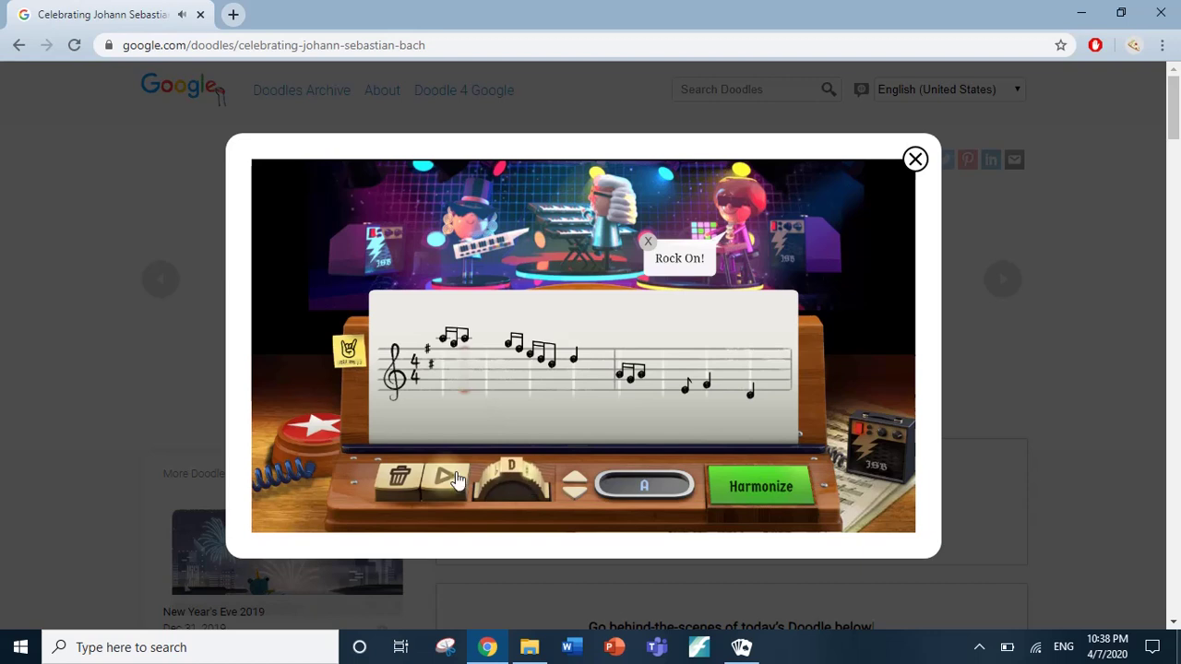
left_click(501, 482)
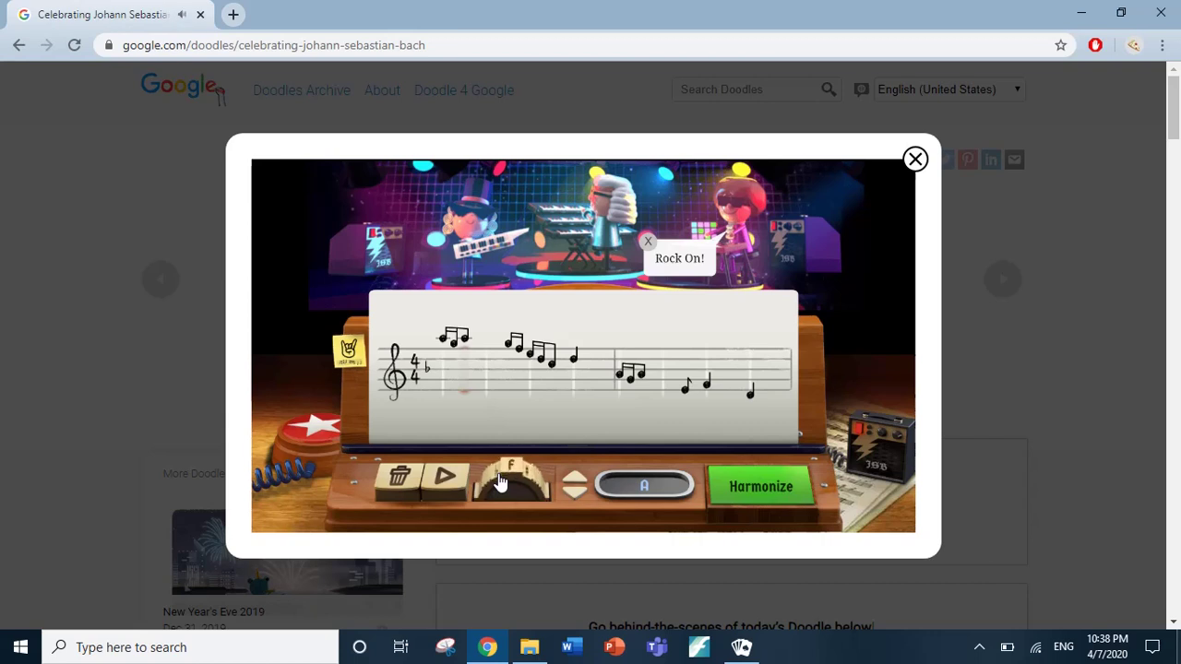
left_click(499, 481)
left_click(499, 481)
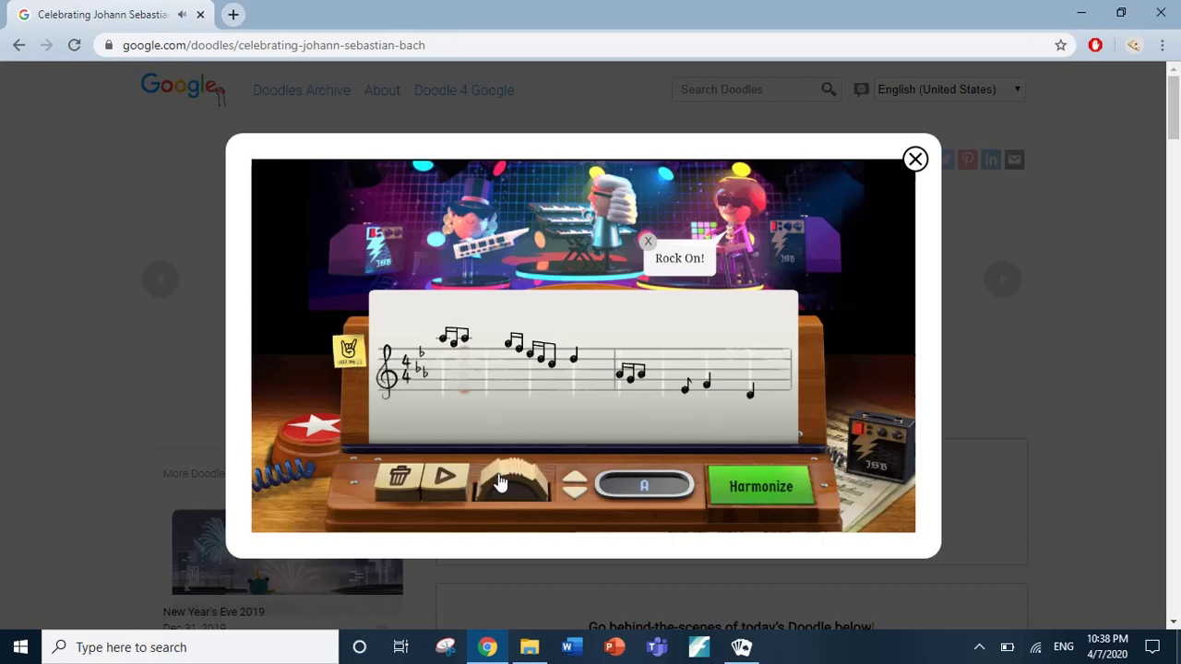
left_click(530, 482)
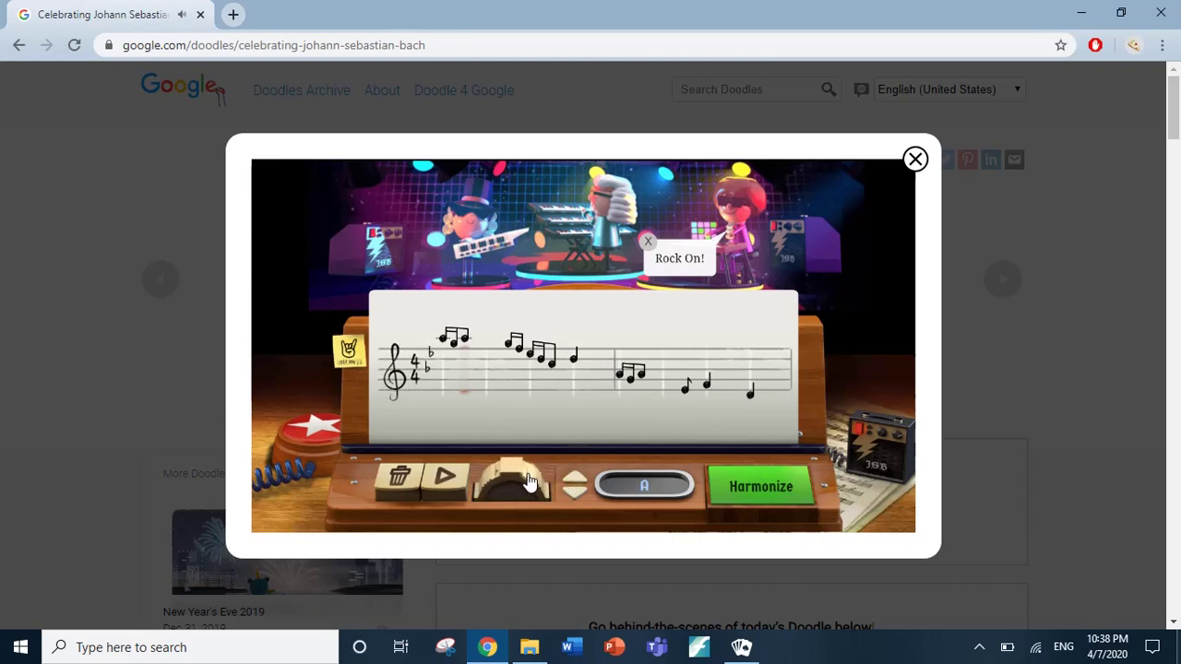
left_click(450, 481)
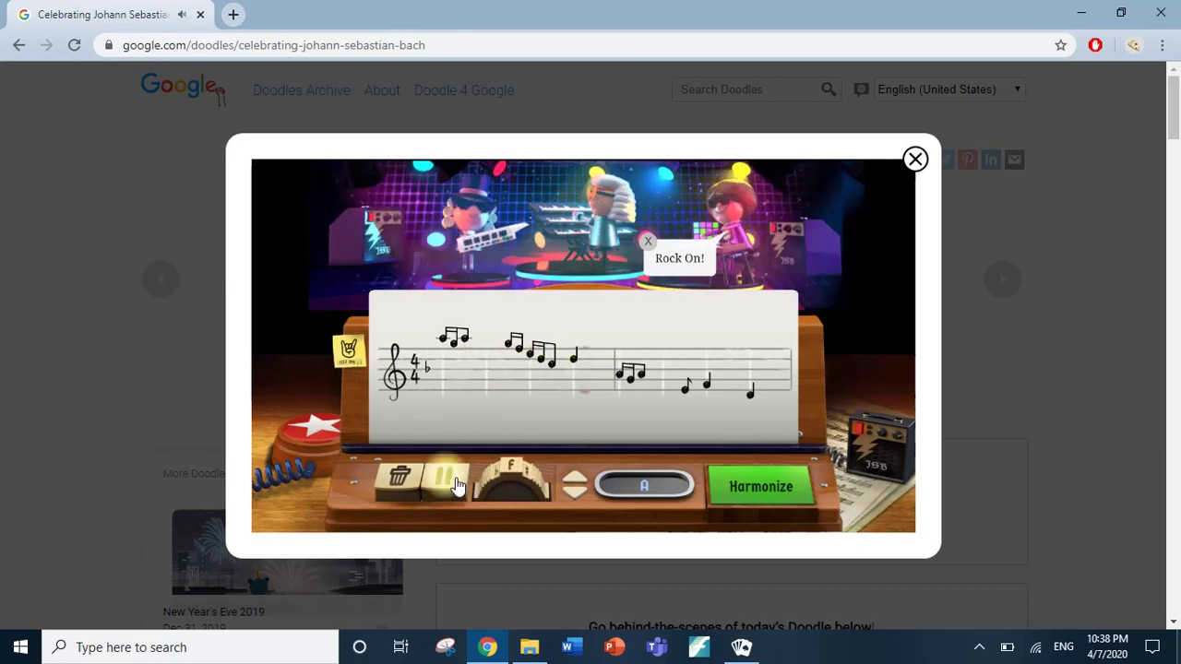
left_click(457, 486)
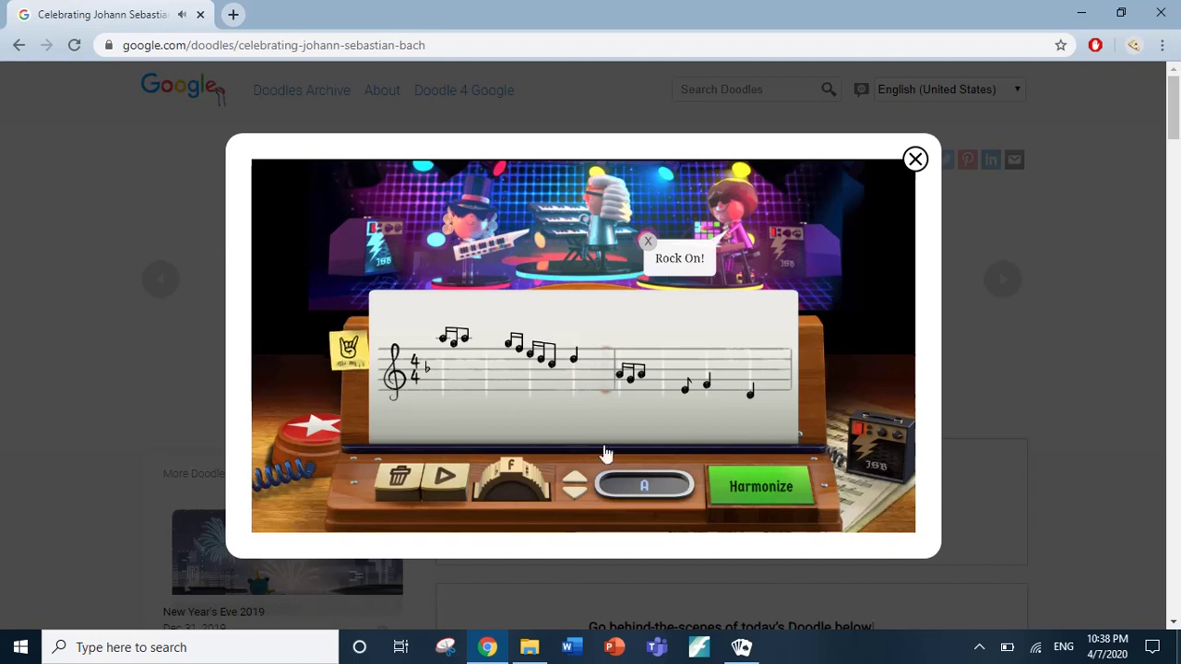
Return to the classical stage and load the star-marked preset melody, set its key to C and preview it.
left_click(884, 479)
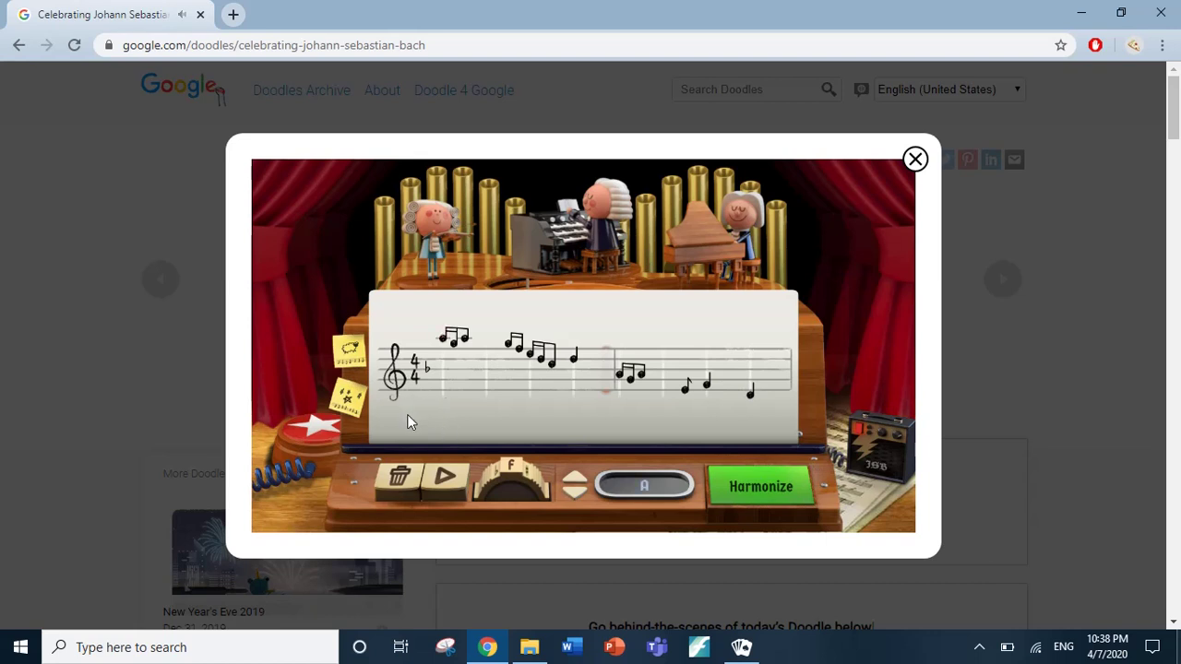
left_click(343, 420)
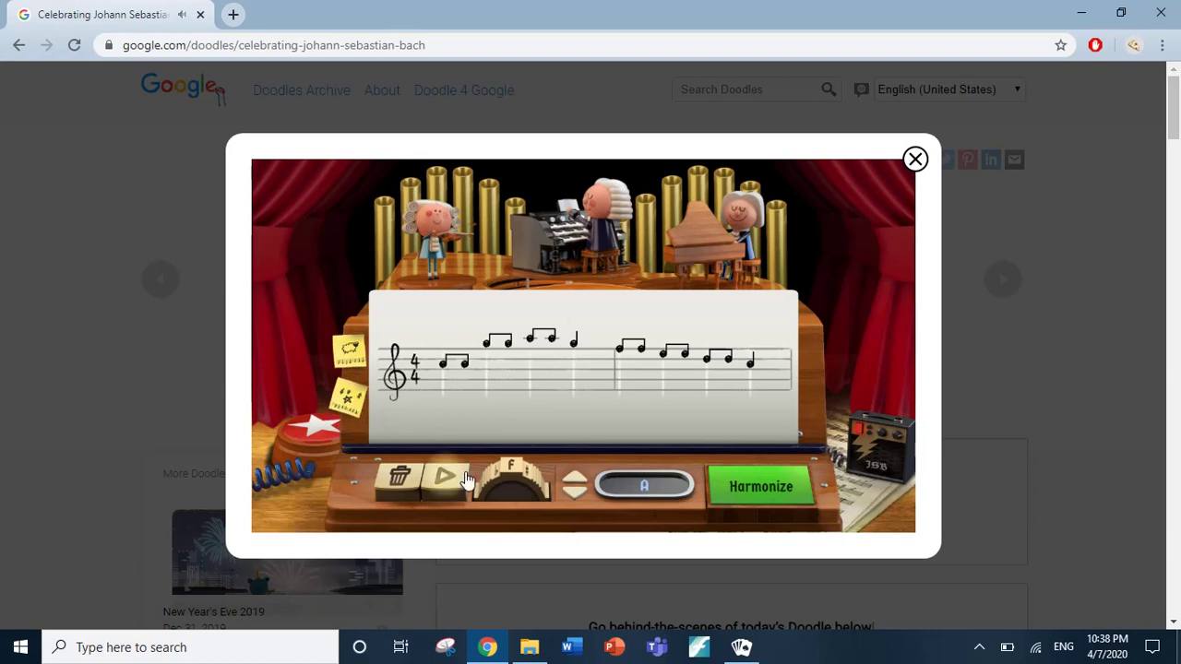
left_click(444, 498)
left_click(501, 483)
left_click(452, 481)
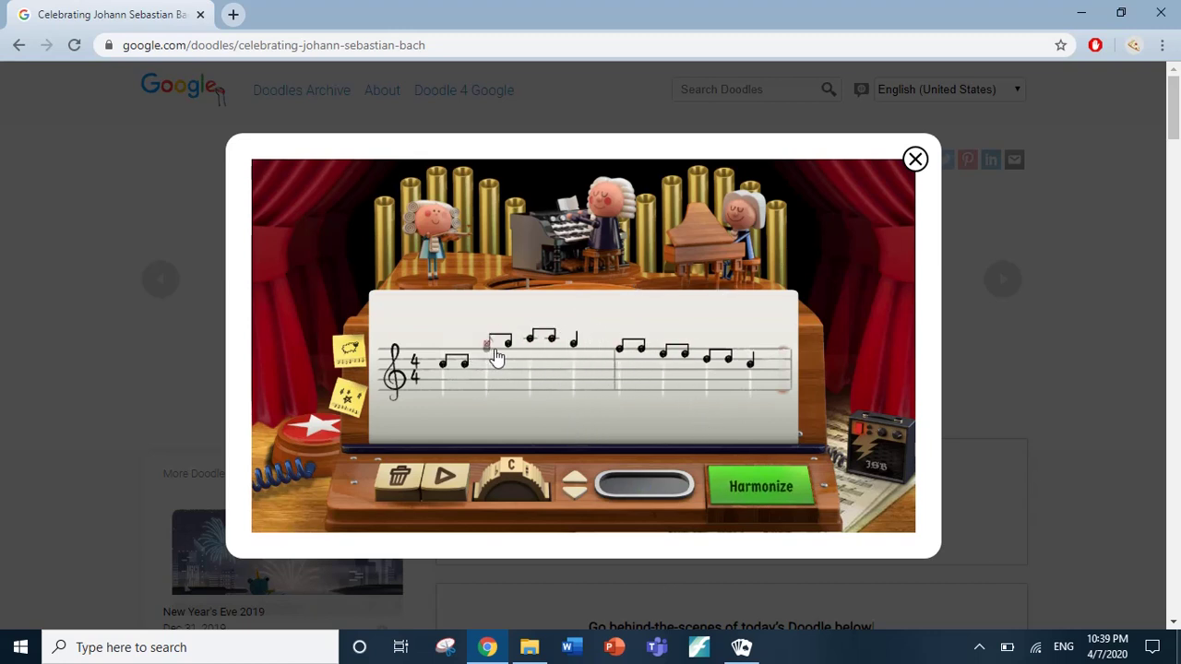
Lower the star melody's second G an octave, add sixteenth notes C after it and A after the F pair, and preview it.
left_click_drag(510, 358, 520, 391)
left_click_drag(675, 369, 654, 382)
left_click(446, 483)
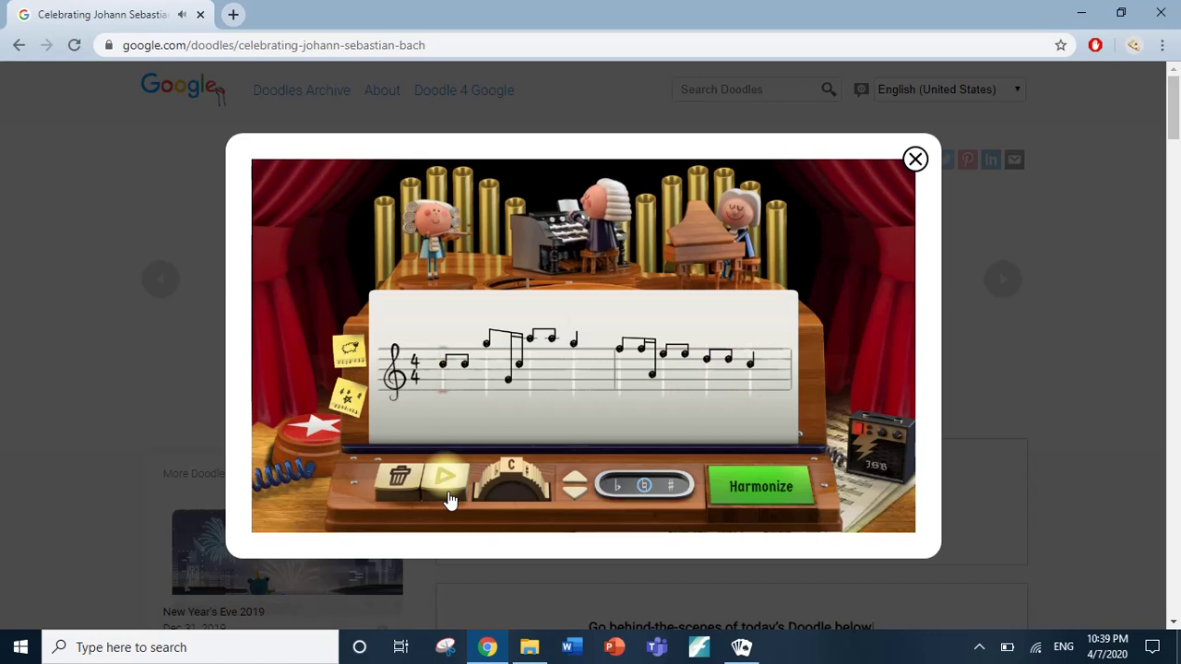
Load the sheep-marked preset melody and embellish it with sixteenth notes, including a C-sharp ending the first measure, previewing before and after.
left_click(365, 363)
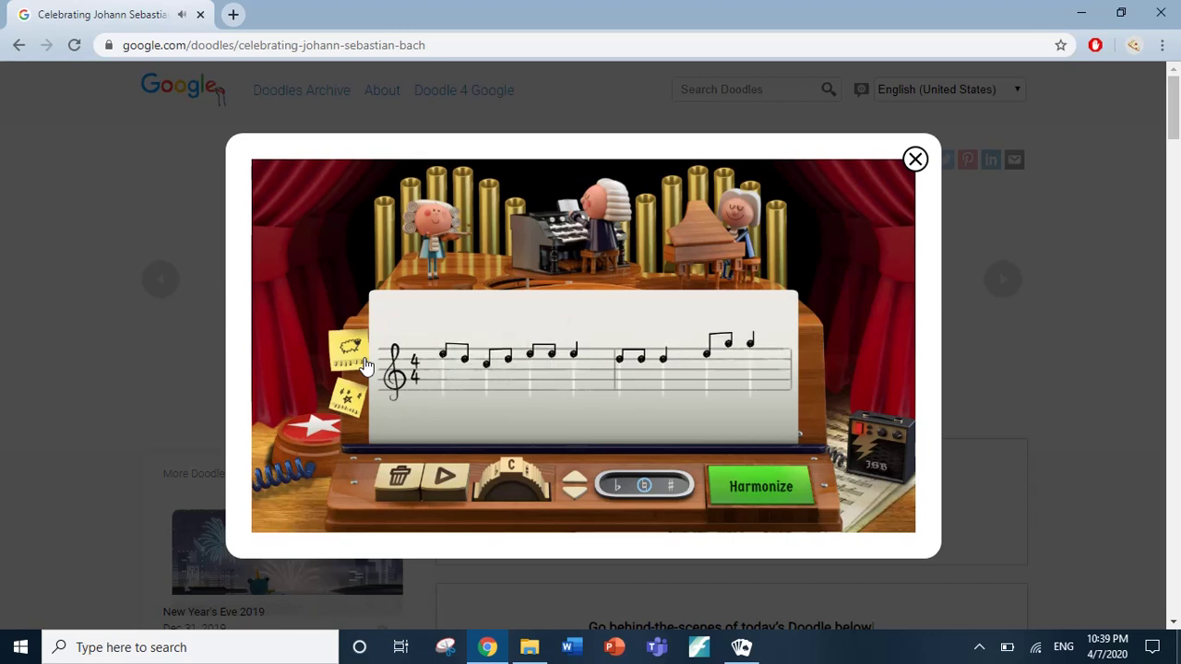
left_click(451, 487)
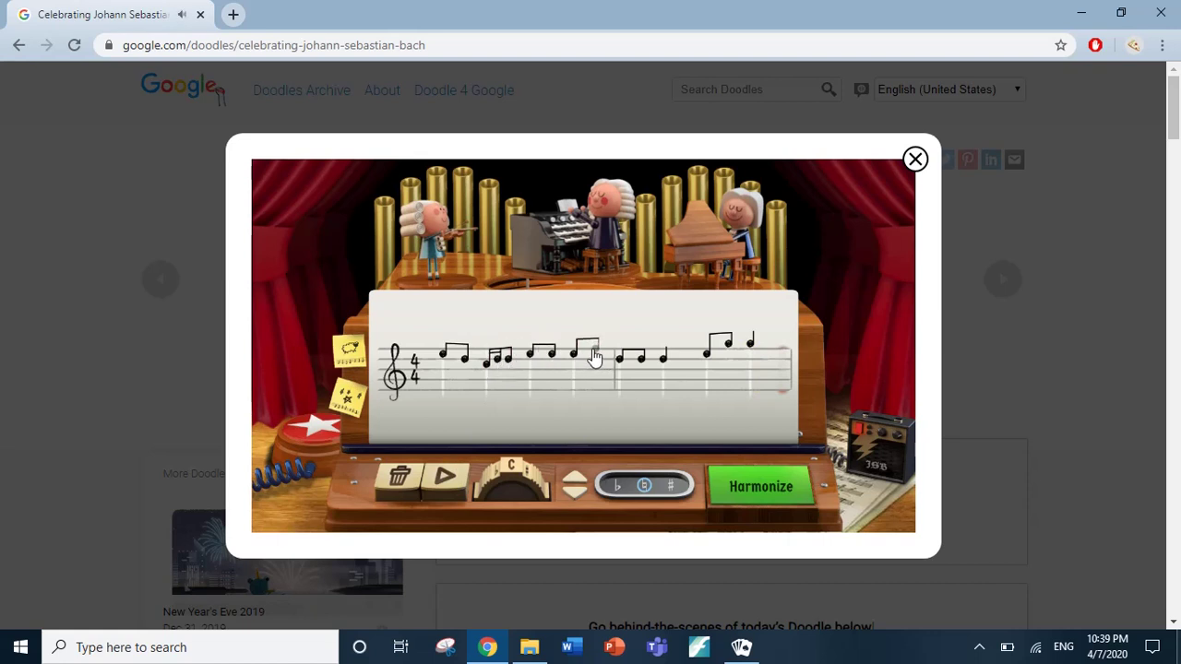
left_click(597, 358)
left_click(601, 364)
left_click(669, 489)
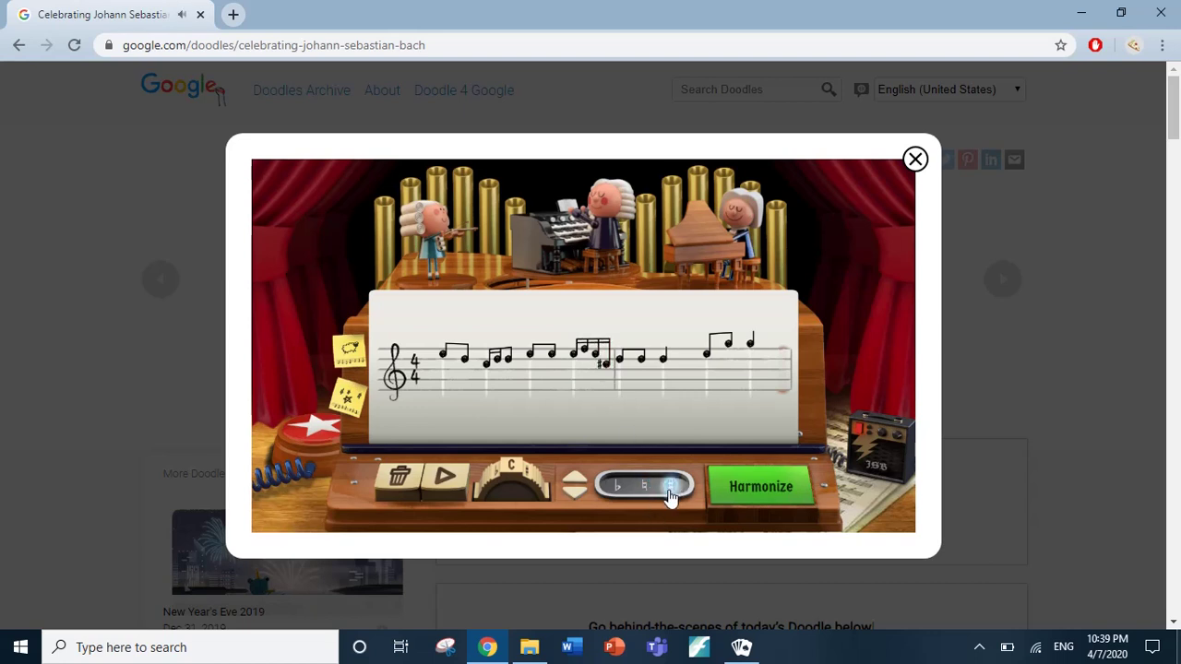
left_click(695, 367)
left_click(446, 478)
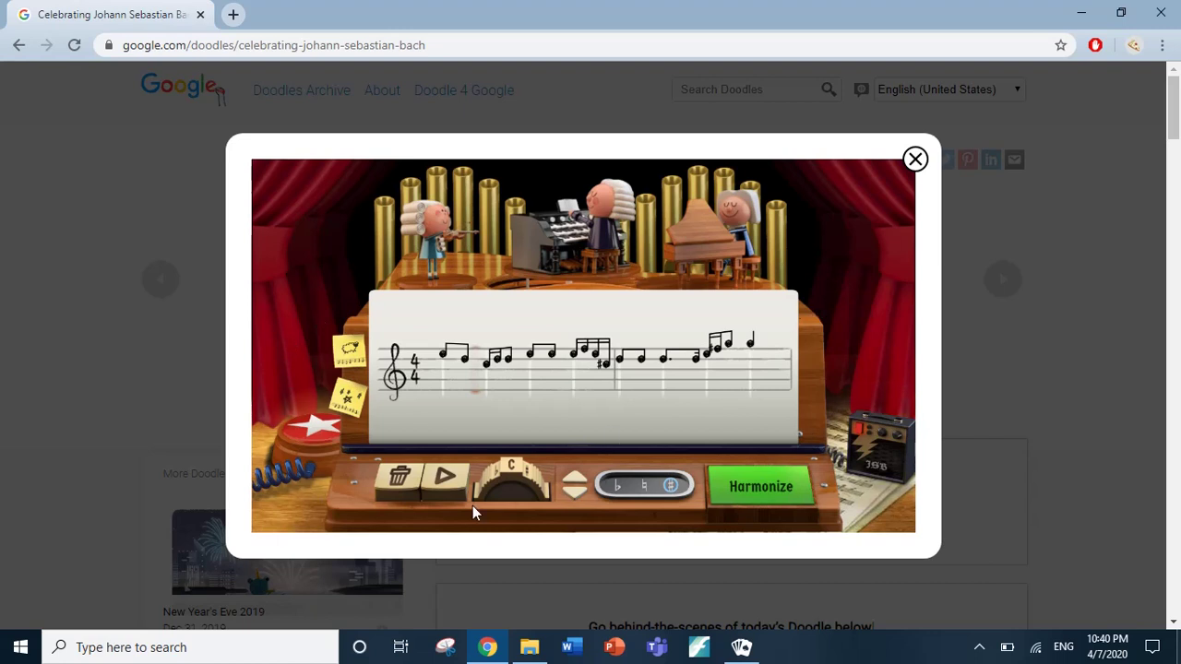
Reload the star-marked preset and embellish its first measure with a passing D, a G between the As, and a G–G–F run ending the measure.
left_click(351, 395)
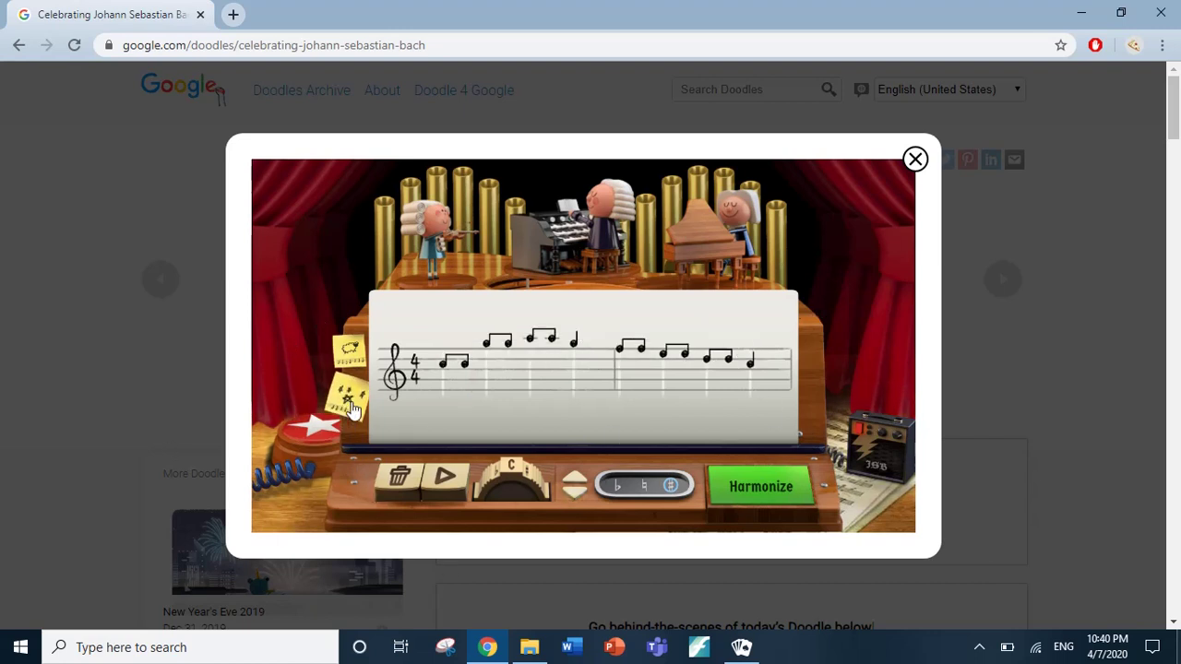
left_click(356, 375)
left_click(356, 378)
left_click(539, 336)
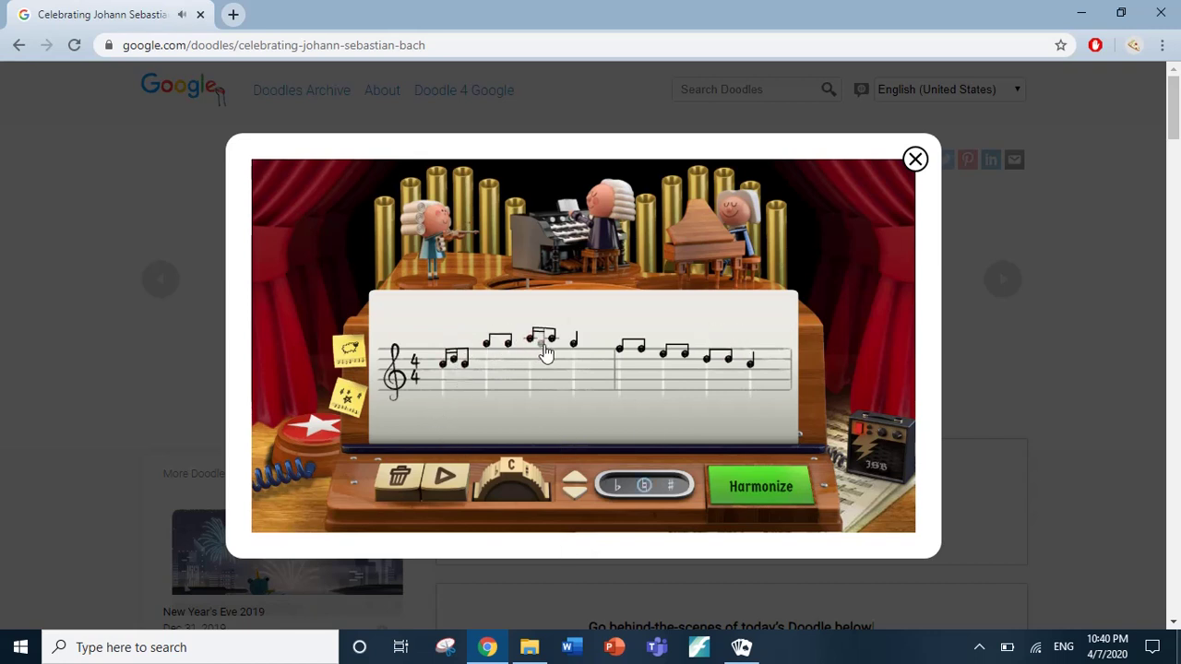
left_click(591, 347)
left_click(604, 356)
Remove the second F in measure two, add an E-flat sixteenth note between the two Es, and preview the melody.
left_click(644, 354)
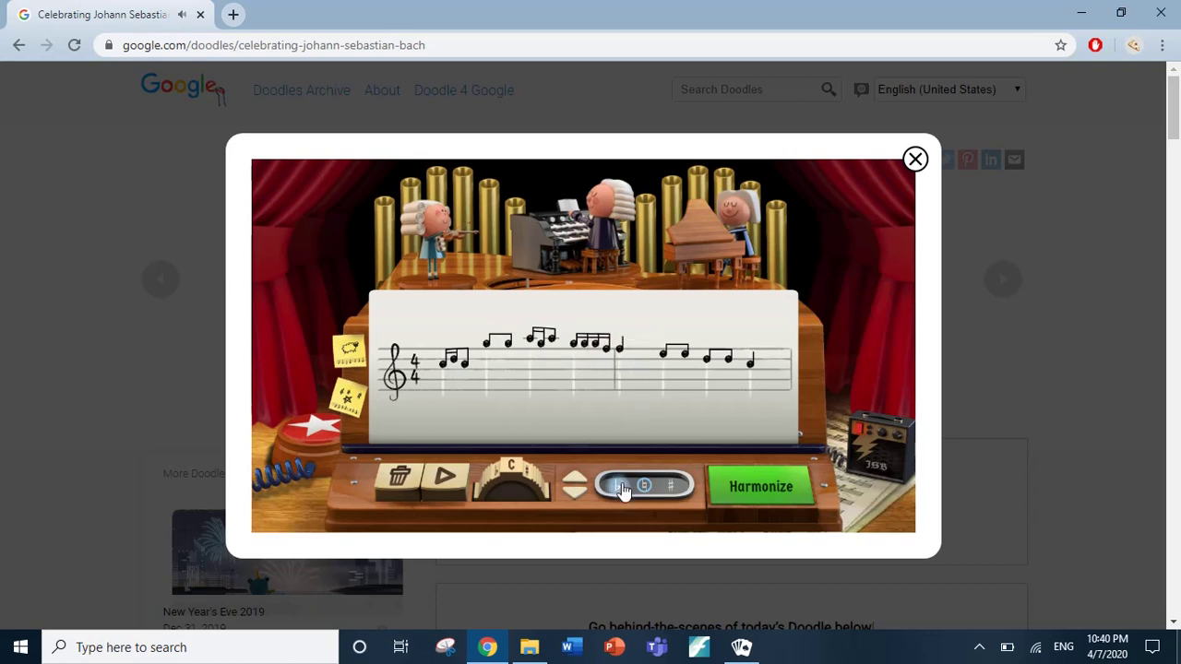
left_click(676, 357)
left_click(617, 485)
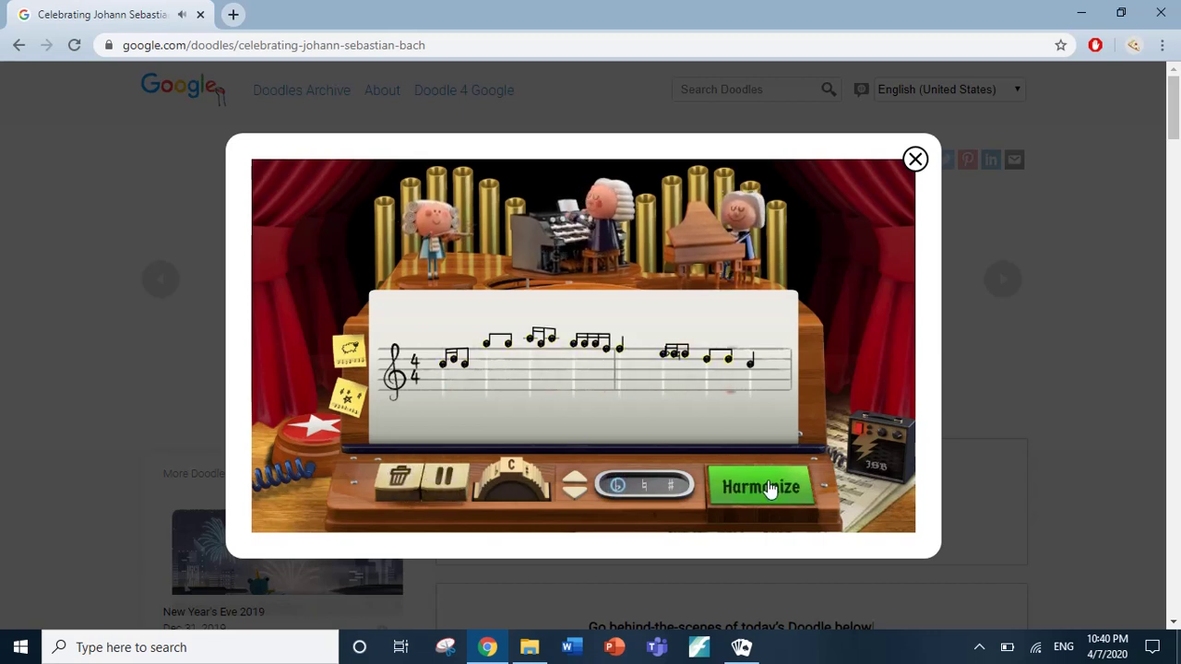
left_click(446, 481)
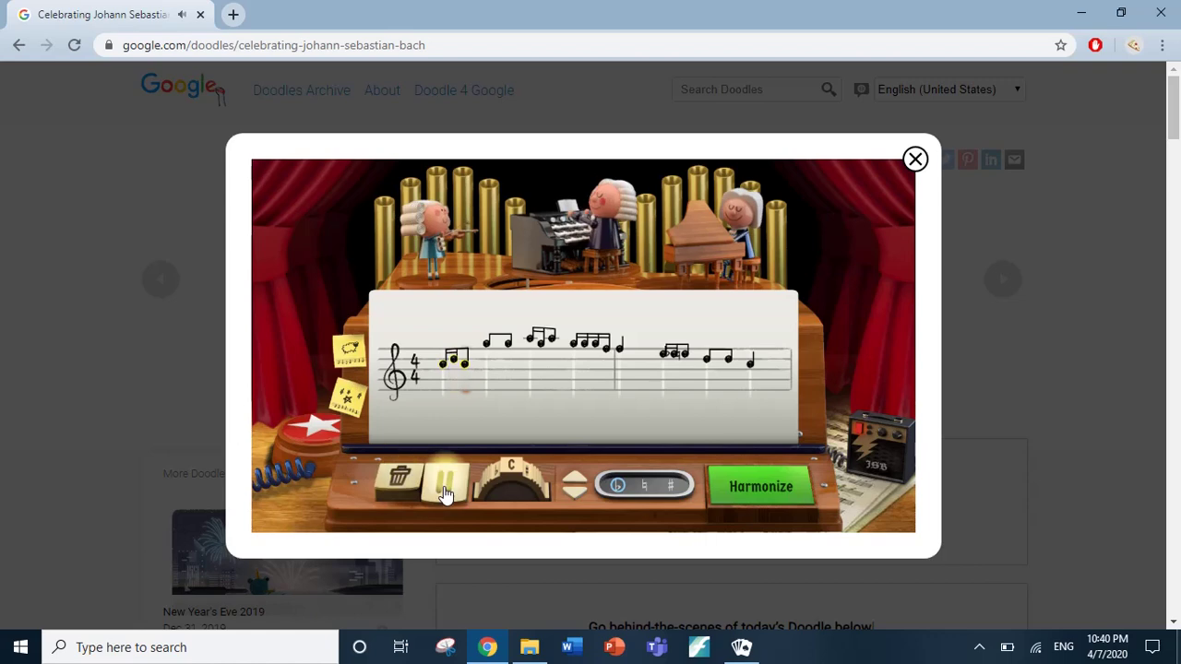
Harmonize the embellished star melody, pause its playback and dismiss the feedback request.
left_click(793, 485)
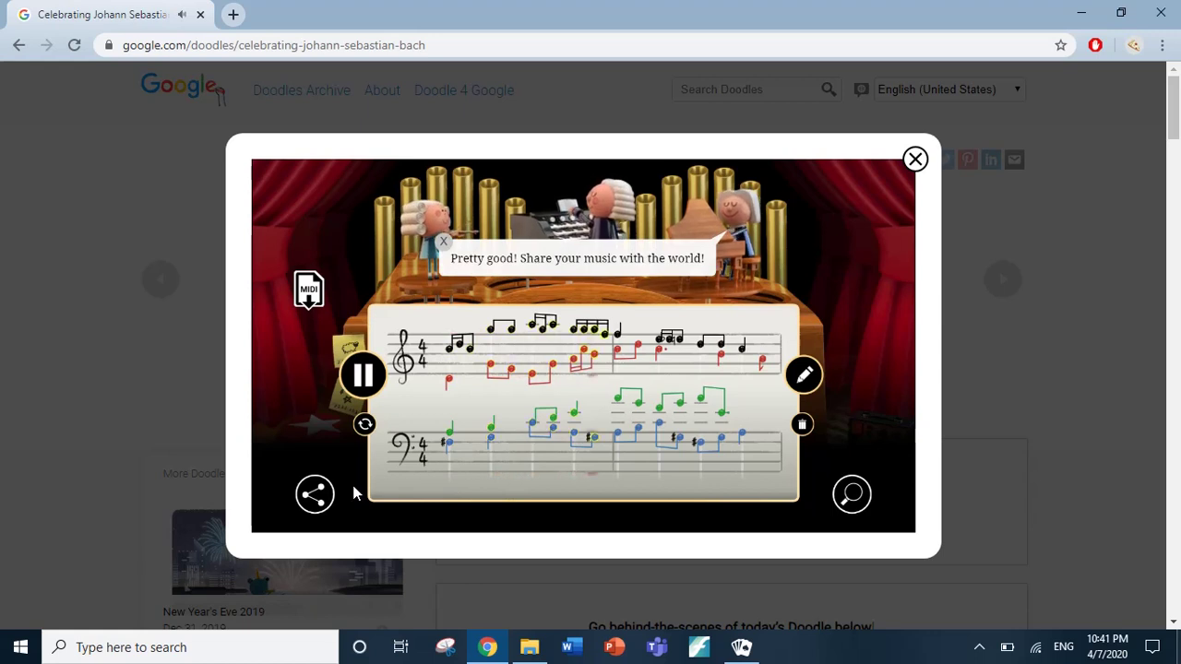
left_click(377, 389)
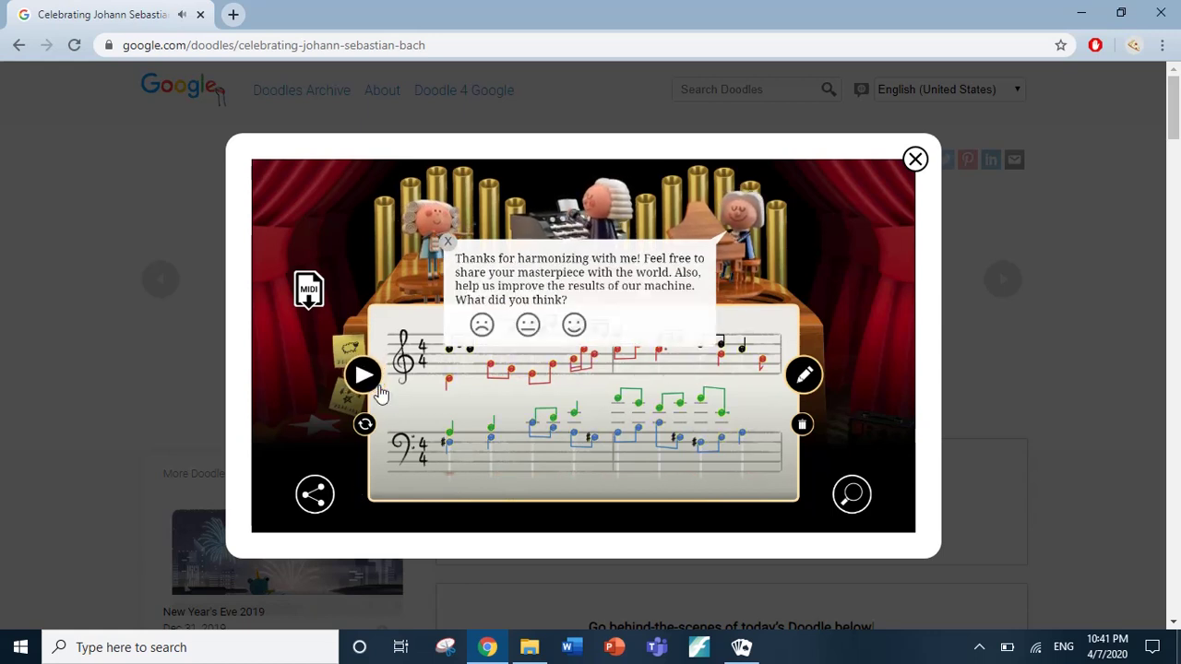
left_click(448, 242)
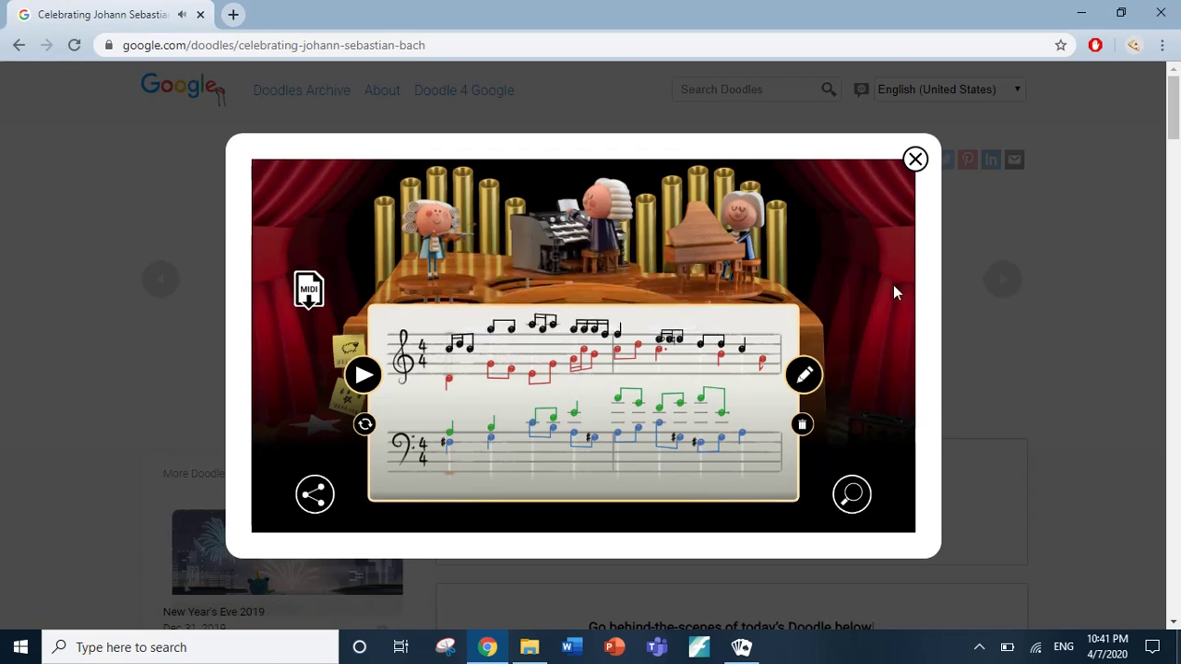